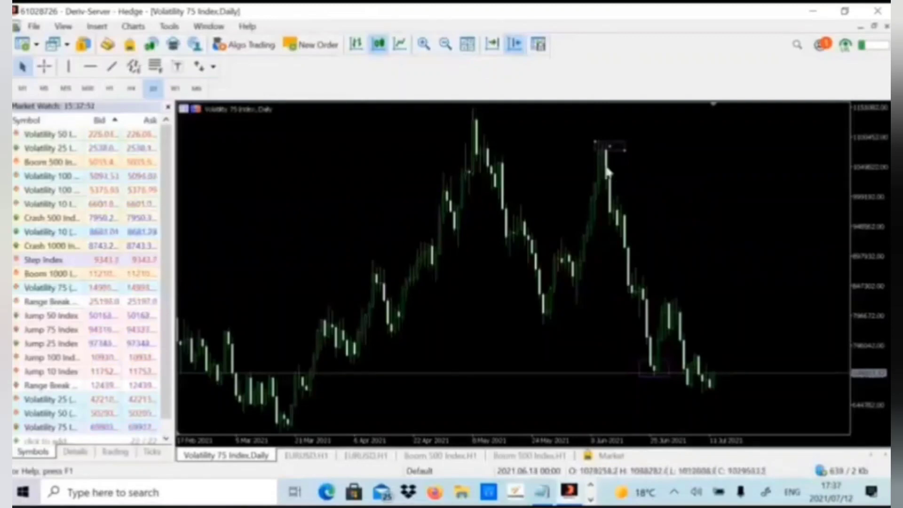
{"action": "scroll", "coordinate": [621, 162], "scroll_direction": "left", "scroll_amount": 3}
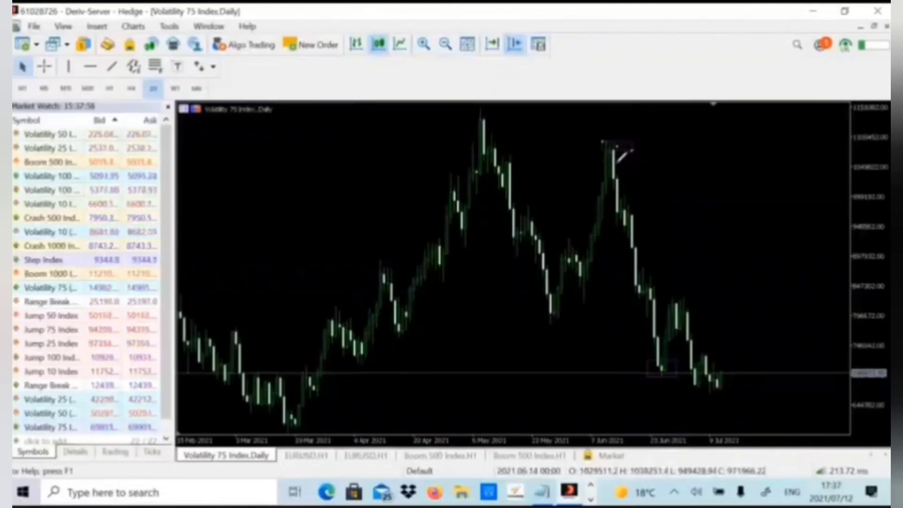
{"action": "mouse_move", "coordinate": [616, 162]}
{"action": "left_mouse_down"}
{"action": "mouse_move", "coordinate": [644, 164]}
{"action": "mouse_move", "coordinate": [560, 150]}
{"action": "left_mouse_up"}
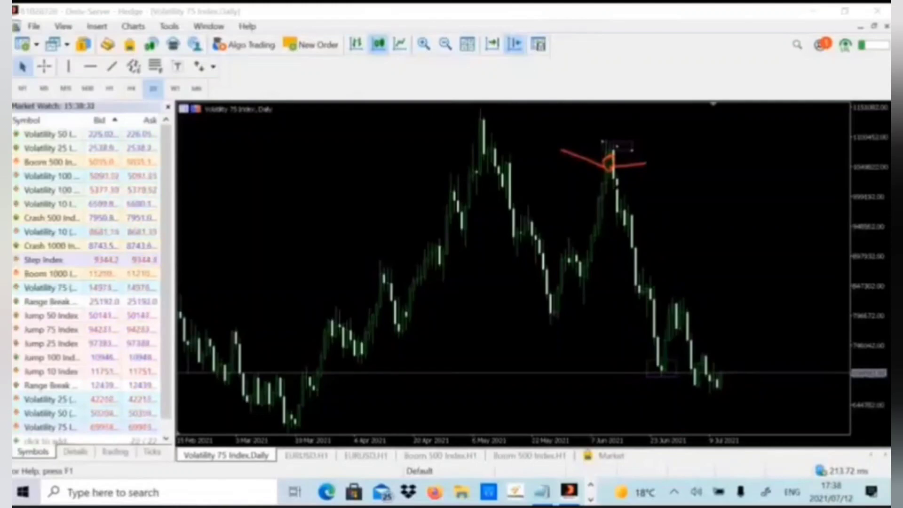
{"action": "mouse_move", "coordinate": [291, 97]}
{"action": "left_mouse_down"}
{"action": "mouse_move", "coordinate": [257, 107]}
{"action": "mouse_move", "coordinate": [268, 128]}
{"action": "left_mouse_up"}
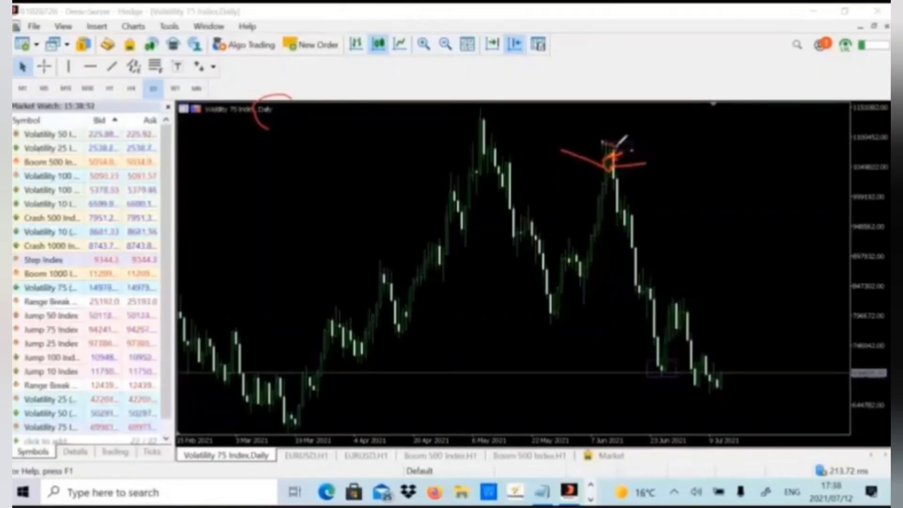
{"action": "mouse_move", "coordinate": [623, 138]}
{"action": "left_mouse_down"}
{"action": "mouse_move", "coordinate": [609, 184]}
{"action": "mouse_move", "coordinate": [624, 151]}
{"action": "mouse_move", "coordinate": [587, 146]}
{"action": "left_mouse_up"}
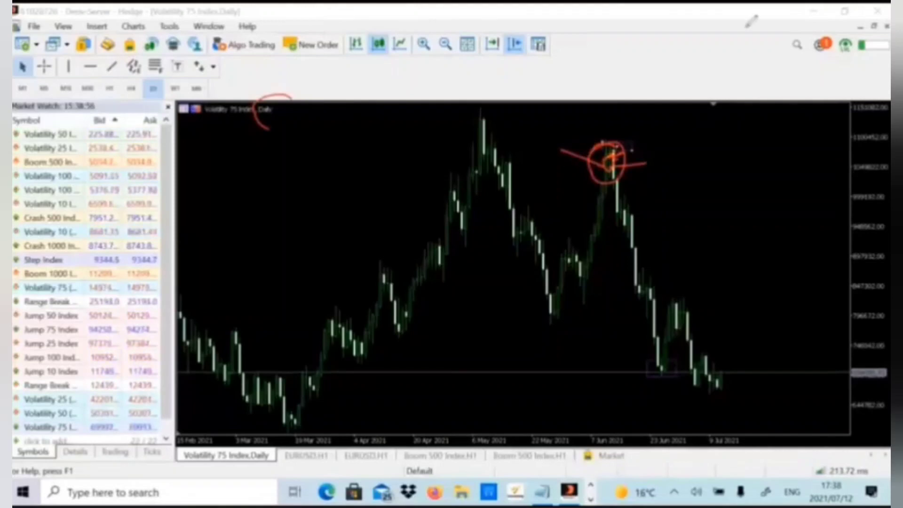
{"action": "key", "text": "e"}
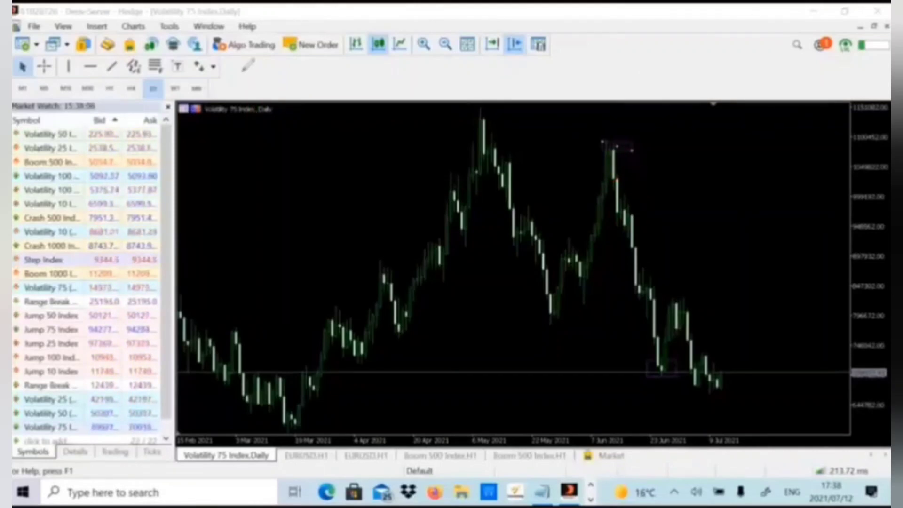
Put the Volatility 75 chart on H4 and pan back to the mid-June peak.
{"action": "left_click", "coordinate": [132, 89]}
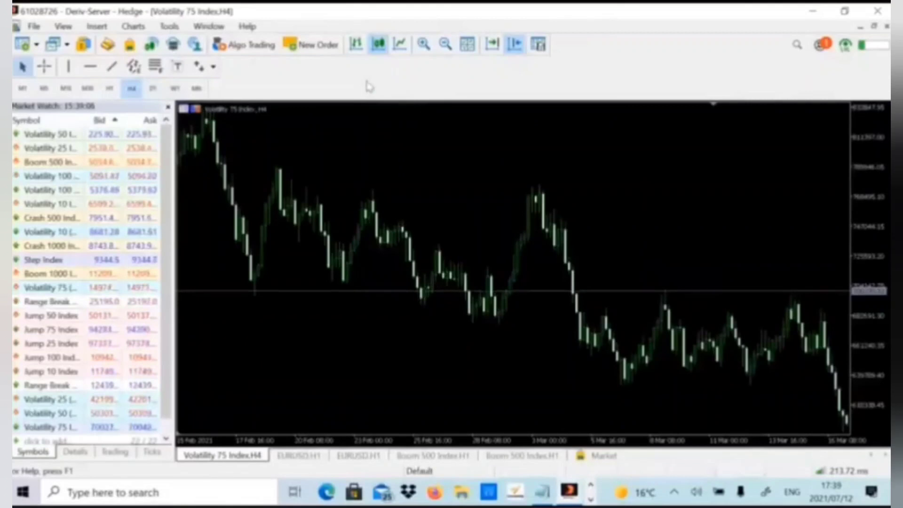
{"action": "left_click", "coordinate": [518, 45]}
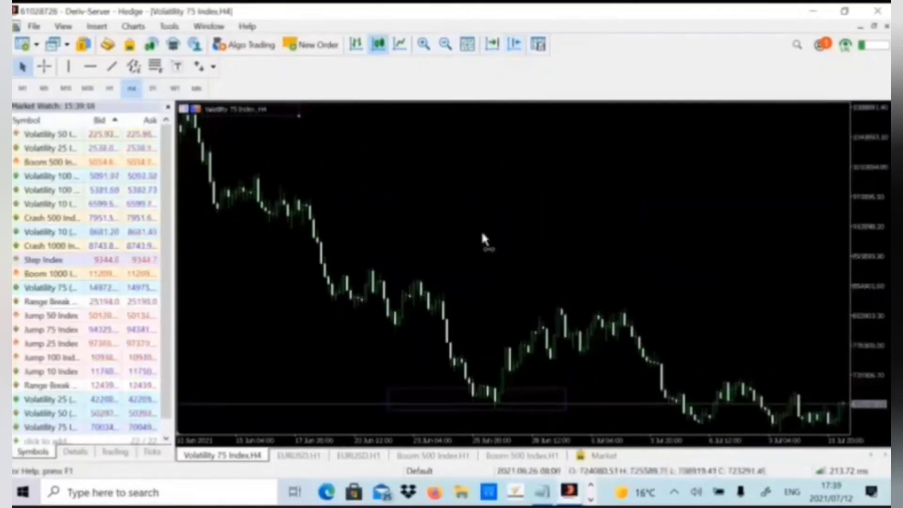
{"action": "left_click_drag", "start_coordinate": [481, 230], "coordinate": [700, 204]}
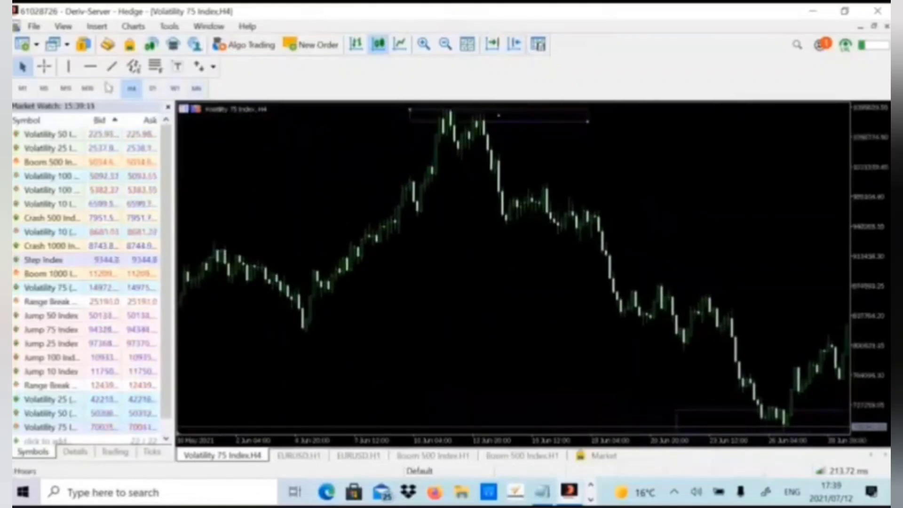
{"action": "left_click", "coordinate": [92, 69]}
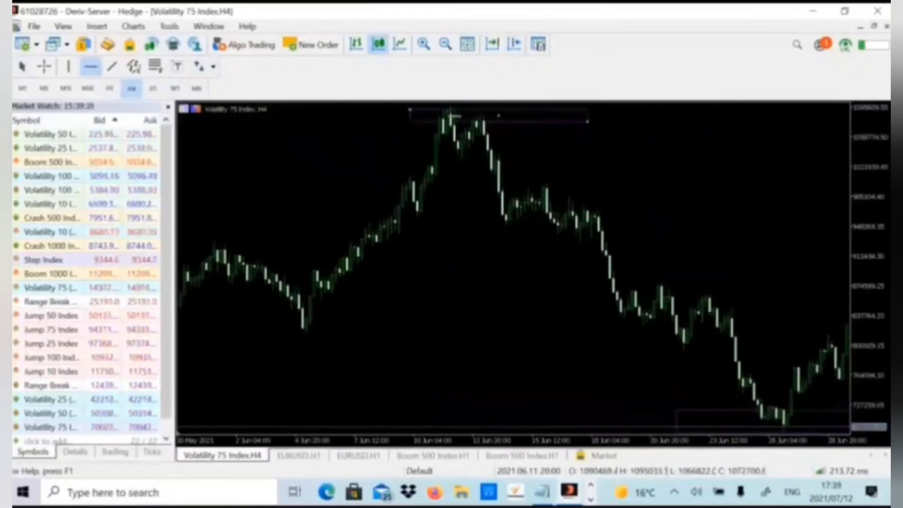
Place red horizontal lines at the mid-June peak high and just below it.
{"action": "left_click", "coordinate": [449, 112]}
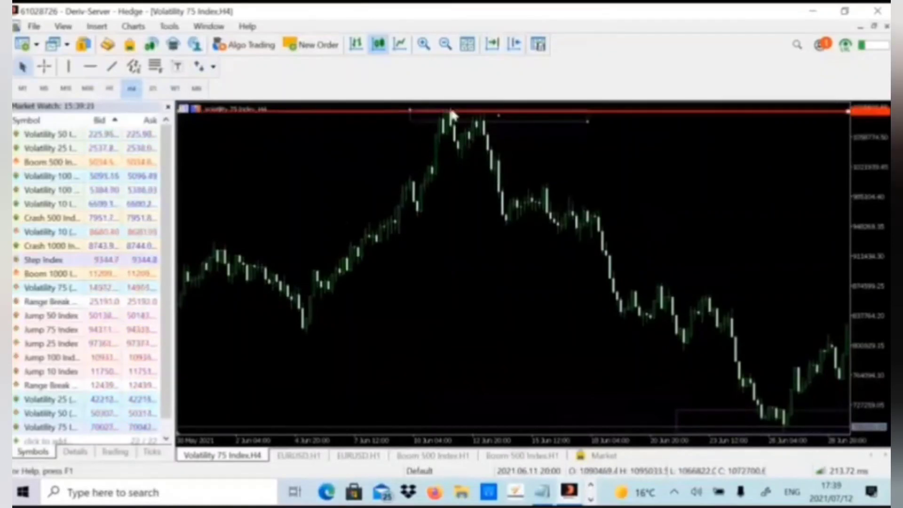
{"action": "left_click", "coordinate": [90, 66]}
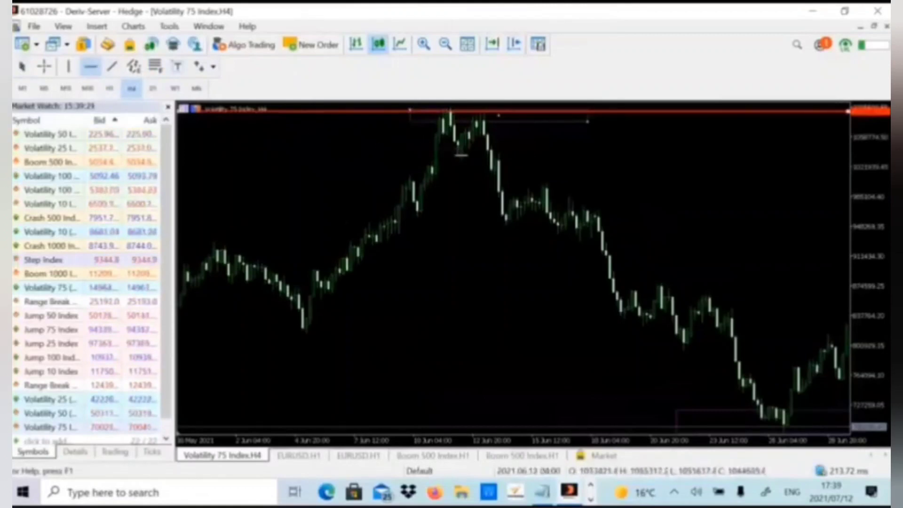
{"action": "left_click", "coordinate": [460, 150]}
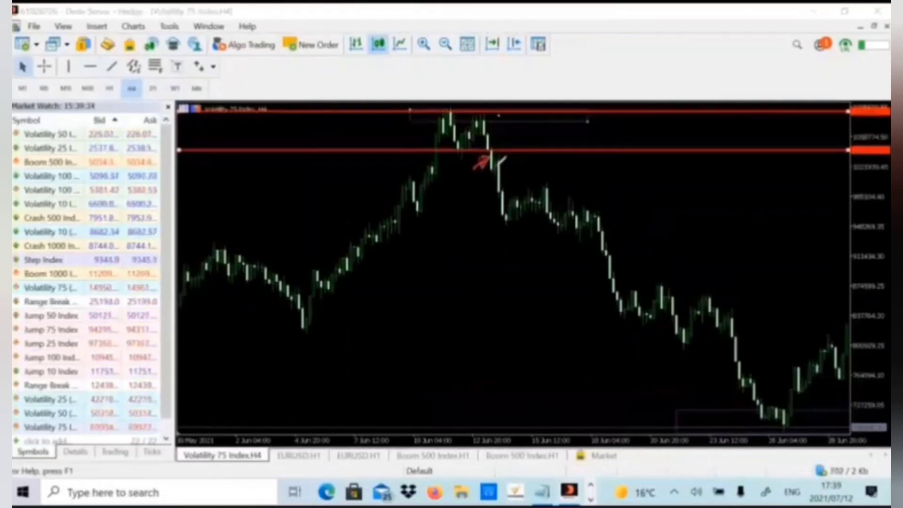
Mark the breakdown candles with arrows and circles, then add a third line at the consolidation.
{"action": "mouse_move", "coordinate": [509, 151]}
{"action": "left_mouse_down"}
{"action": "mouse_move", "coordinate": [499, 169]}
{"action": "mouse_move", "coordinate": [504, 153]}
{"action": "left_mouse_up"}
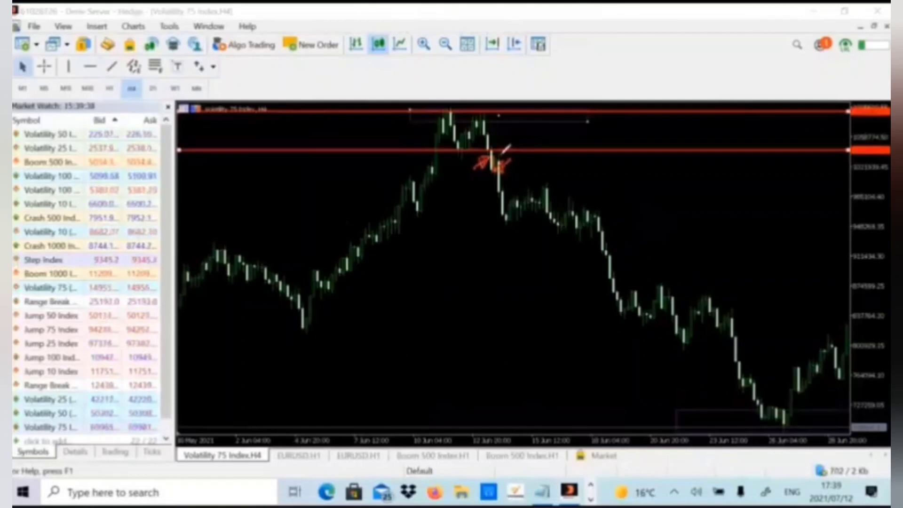
{"action": "mouse_move", "coordinate": [504, 178]}
{"action": "left_mouse_down"}
{"action": "mouse_move", "coordinate": [506, 154]}
{"action": "mouse_move", "coordinate": [512, 159]}
{"action": "left_mouse_up"}
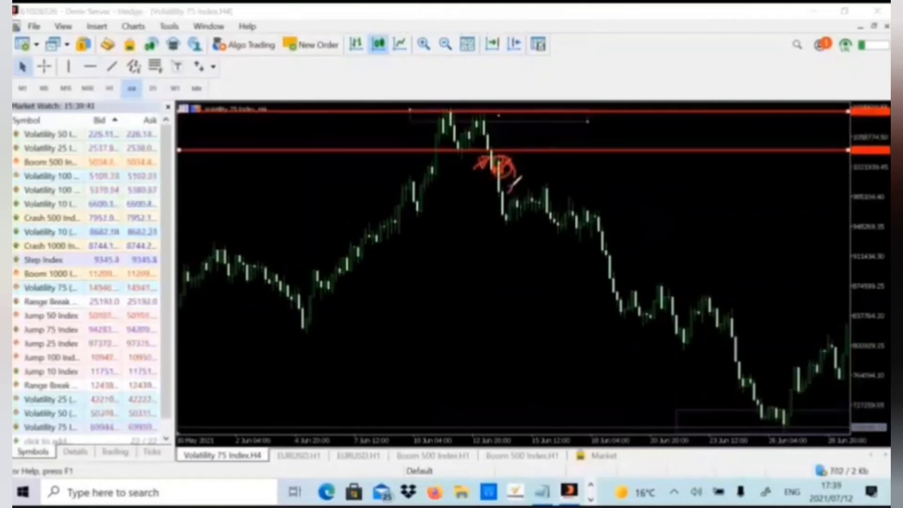
{"action": "left_click_drag", "start_coordinate": [508, 191], "coordinate": [535, 169]}
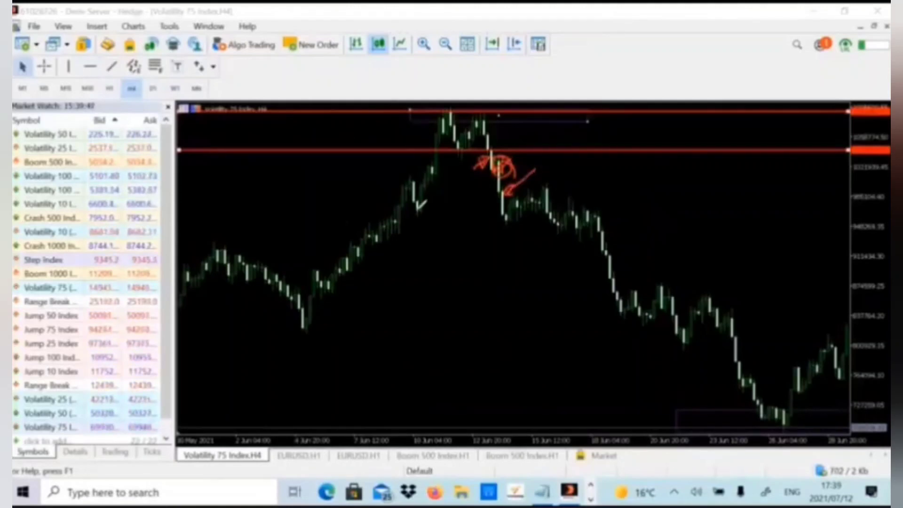
{"action": "left_click_drag", "start_coordinate": [418, 211], "coordinate": [416, 208]}
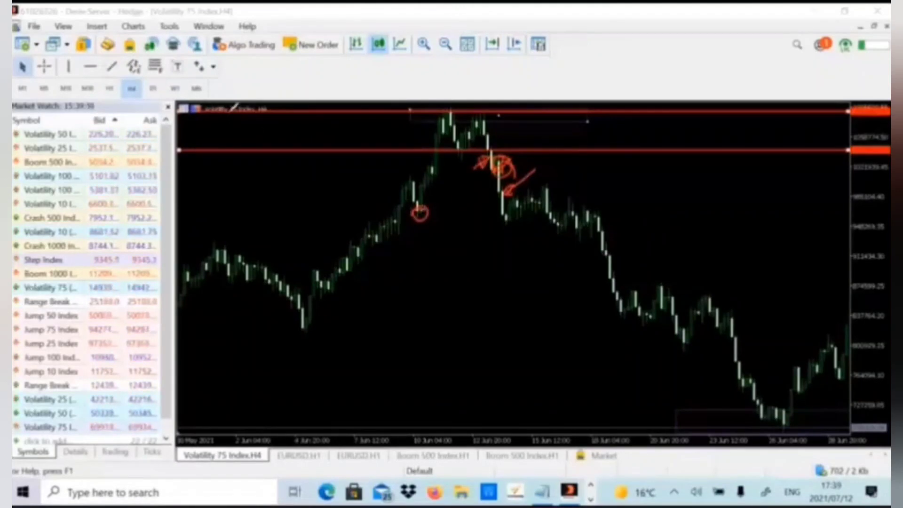
{"action": "left_click", "coordinate": [91, 67]}
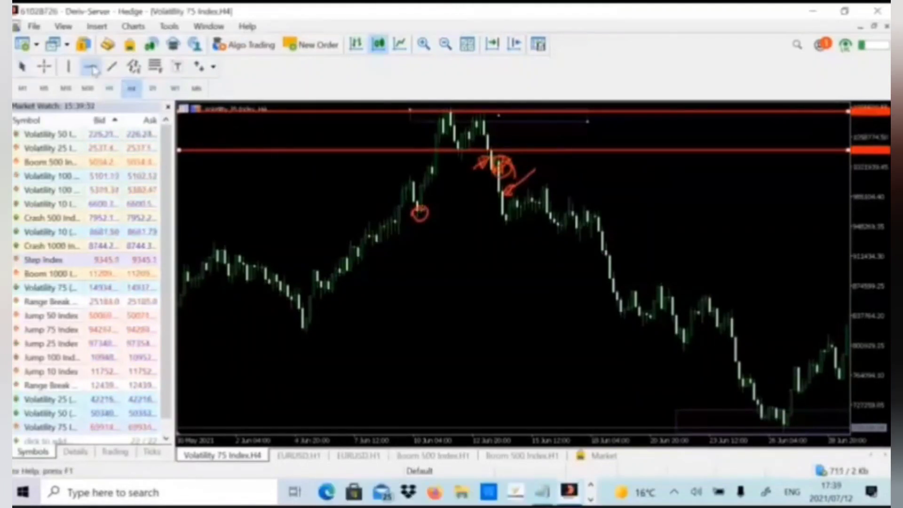
{"action": "left_click", "coordinate": [421, 213]}
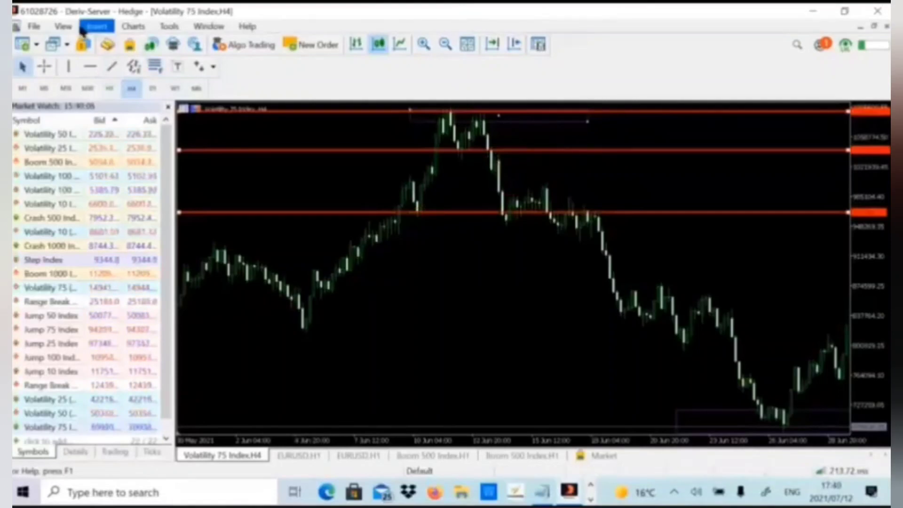
Add a fourth red line under the consolidation and nudge it up to about 945283.
{"action": "left_click", "coordinate": [88, 67]}
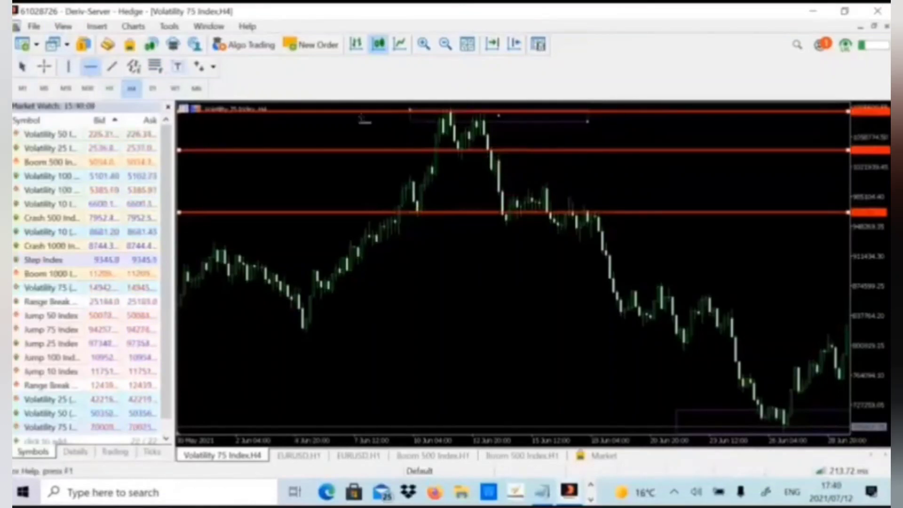
{"action": "left_click", "coordinate": [580, 232]}
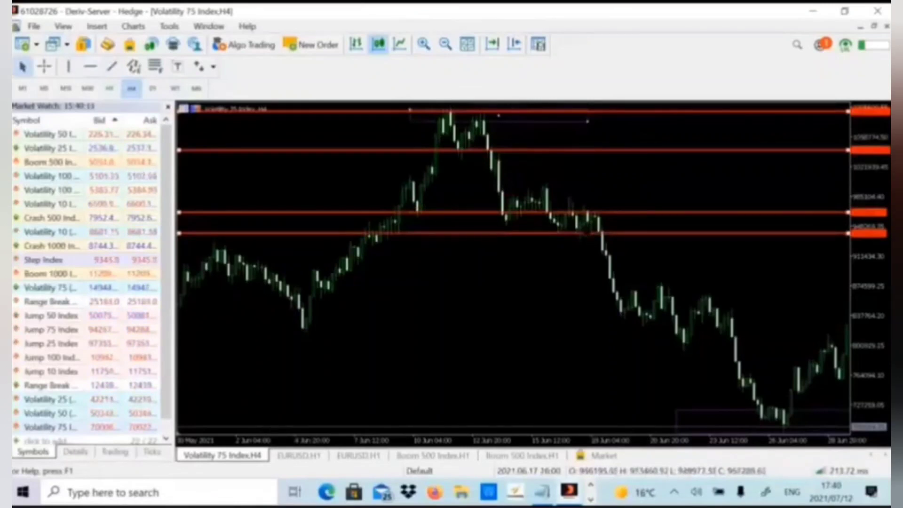
{"action": "left_click", "coordinate": [589, 240]}
{"action": "double_click", "coordinate": [587, 235]}
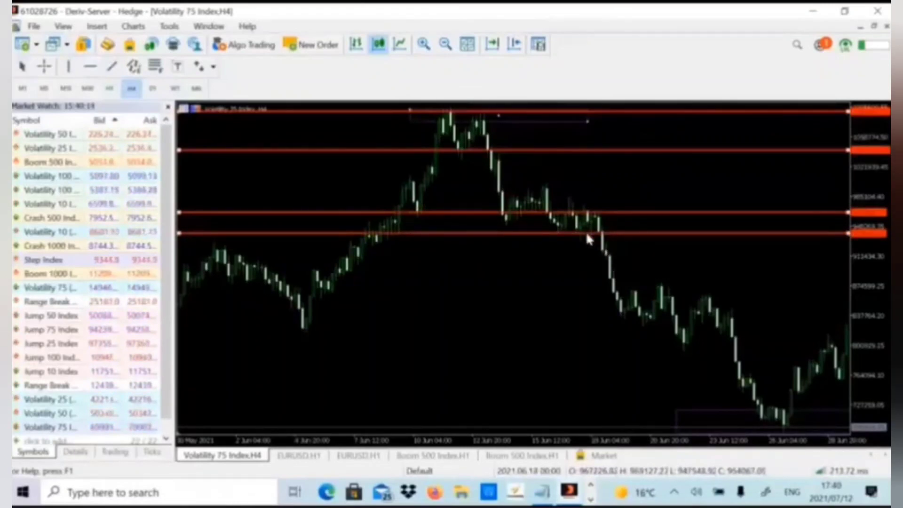
{"action": "left_click_drag", "start_coordinate": [588, 240], "coordinate": [587, 235]}
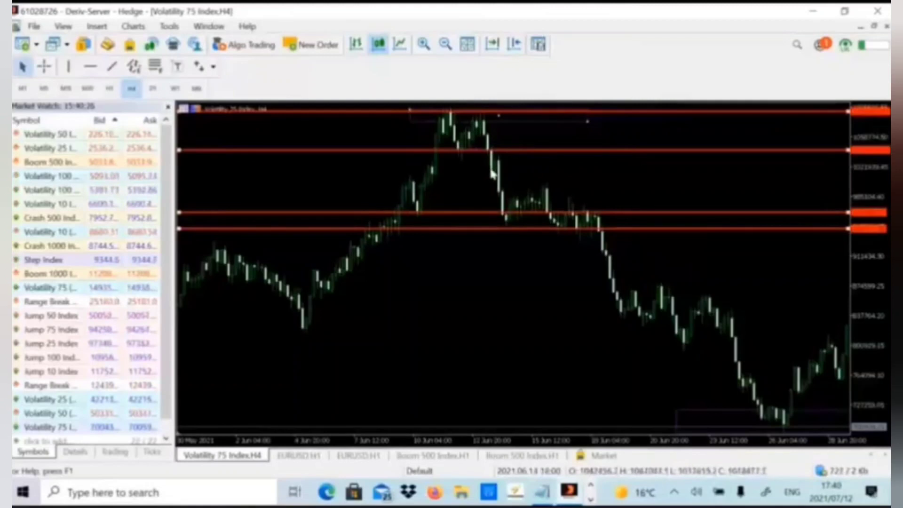
Draw a small rectangle over the falling candles, anchored near 1020212 below the second red line.
{"action": "left_click", "coordinate": [98, 27]}
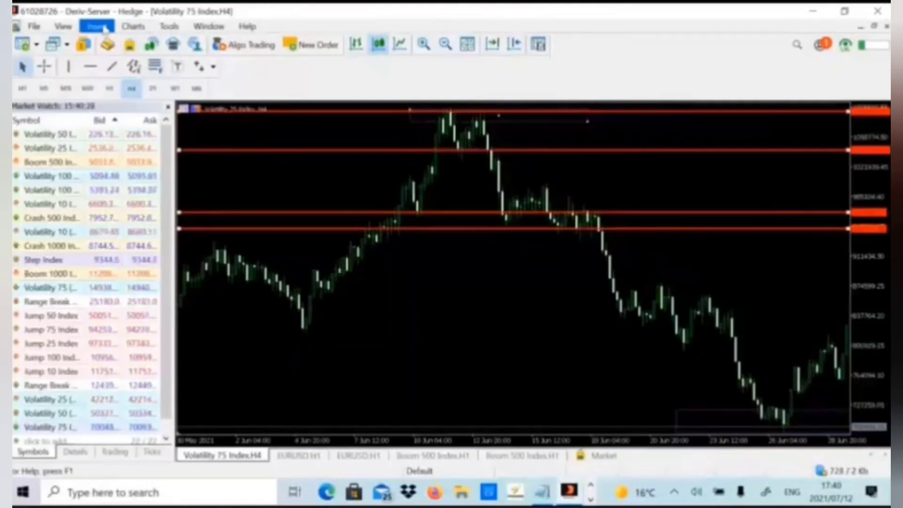
{"action": "mouse_move", "coordinate": [117, 58]}
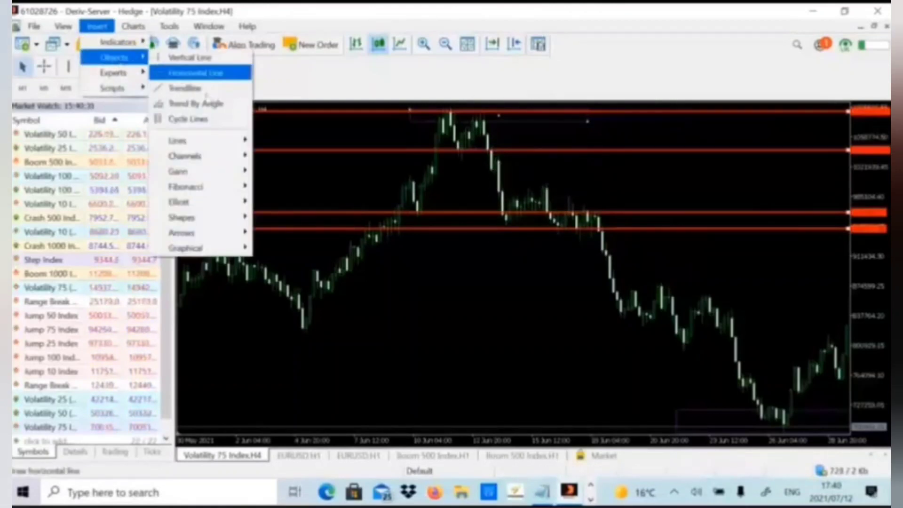
{"action": "mouse_move", "coordinate": [218, 217]}
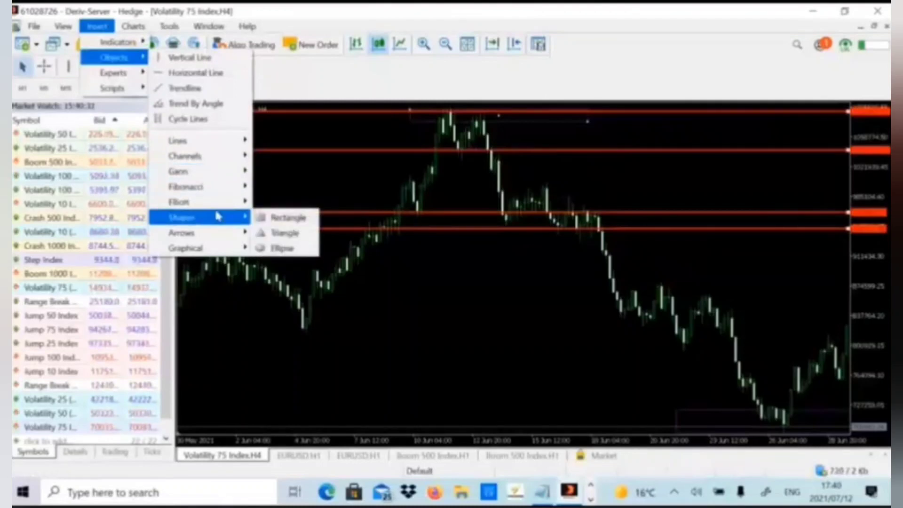
{"action": "left_click", "coordinate": [284, 217]}
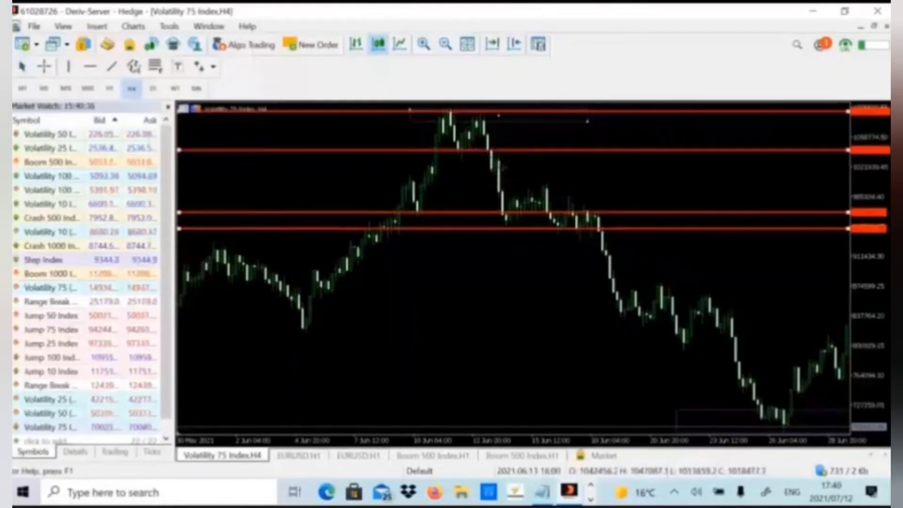
{"action": "left_click_drag", "start_coordinate": [507, 163], "coordinate": [521, 169]}
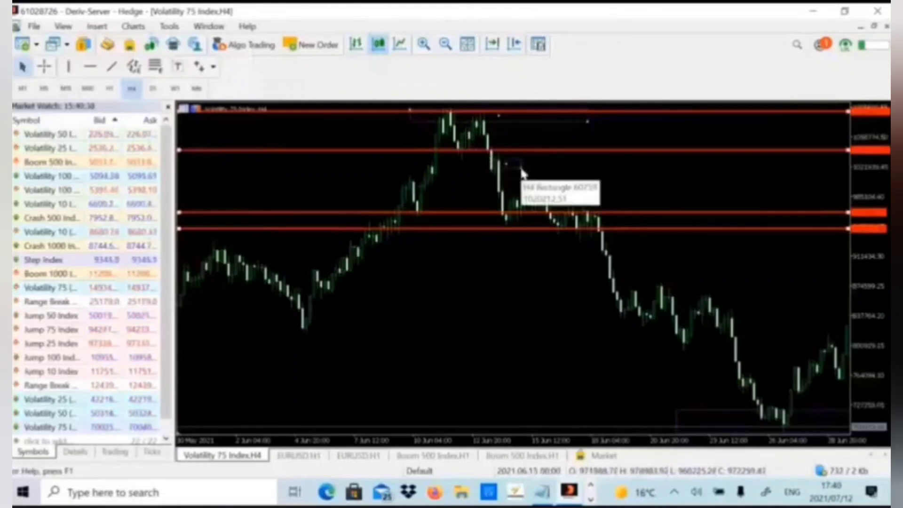
Set the small rectangle's colour to magenta in its Properties.
{"action": "right_click", "coordinate": [522, 173]}
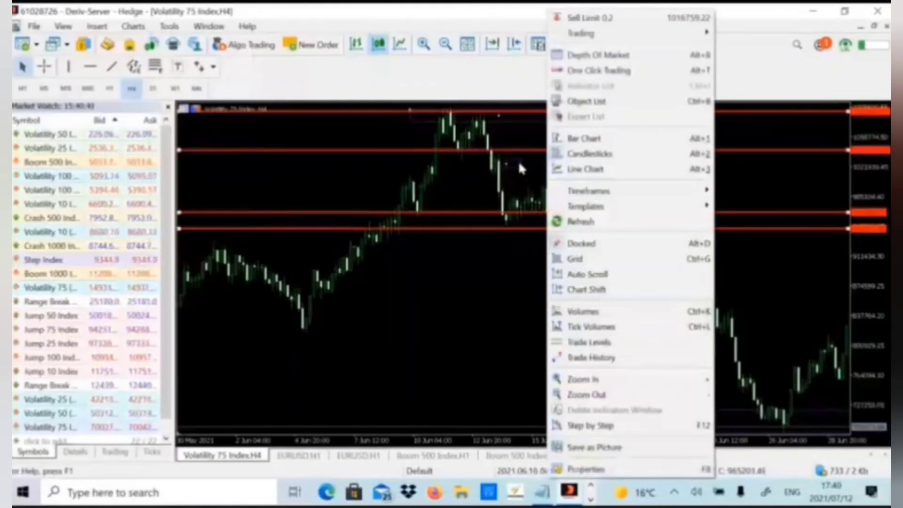
{"action": "left_click", "coordinate": [519, 165]}
{"action": "right_click", "coordinate": [519, 165]}
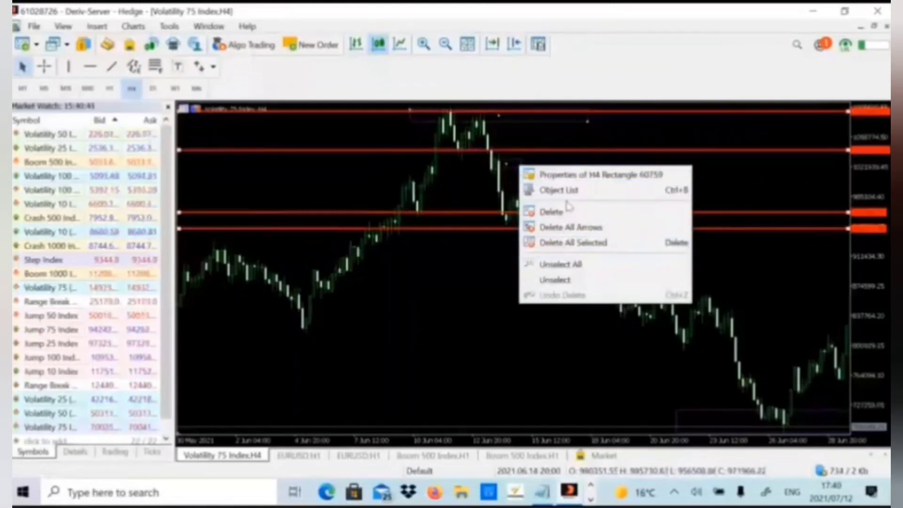
{"action": "left_click", "coordinate": [567, 178]}
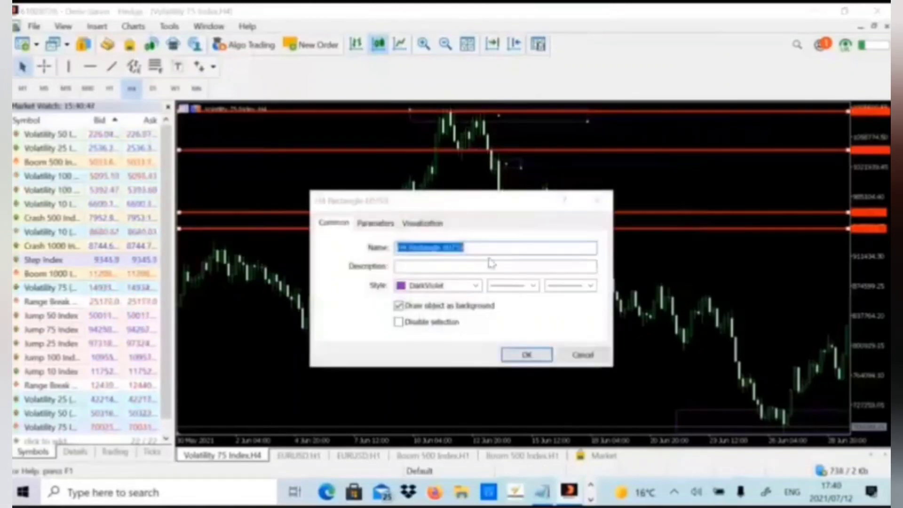
{"action": "left_click", "coordinate": [476, 286]}
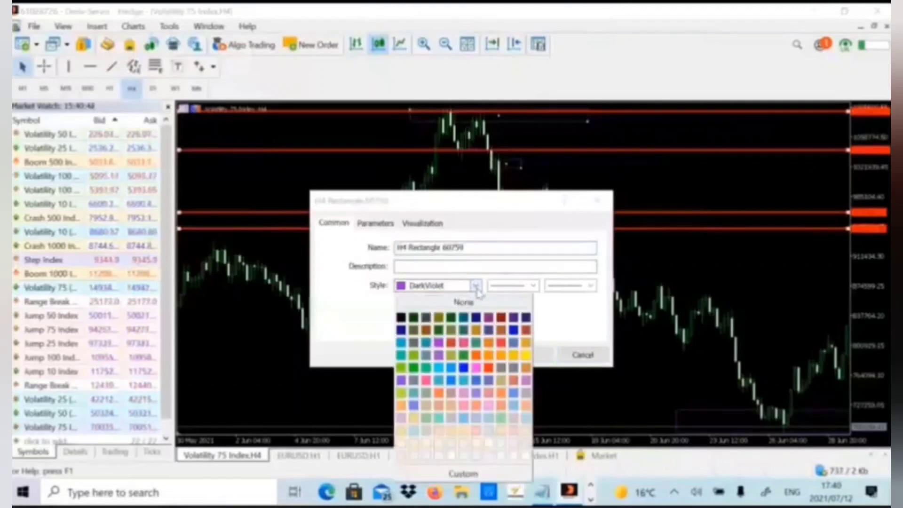
{"action": "left_click", "coordinate": [476, 367]}
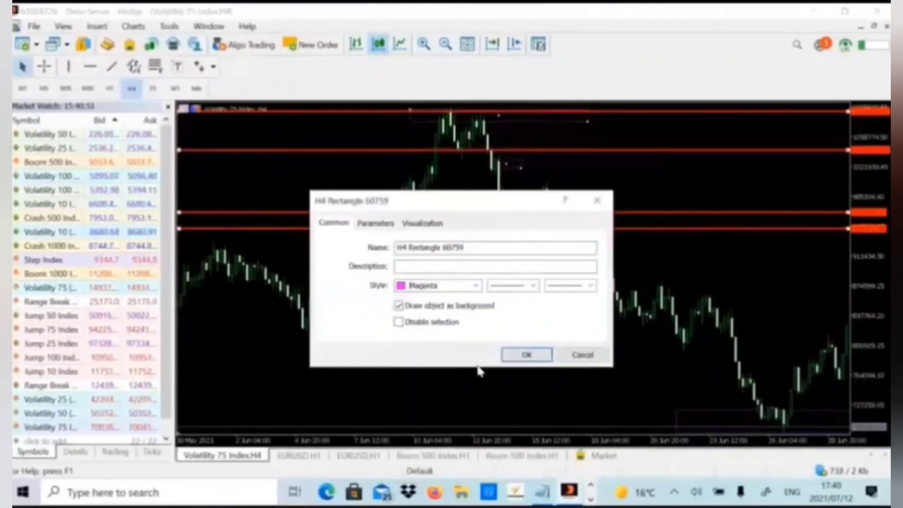
{"action": "left_click", "coordinate": [526, 355]}
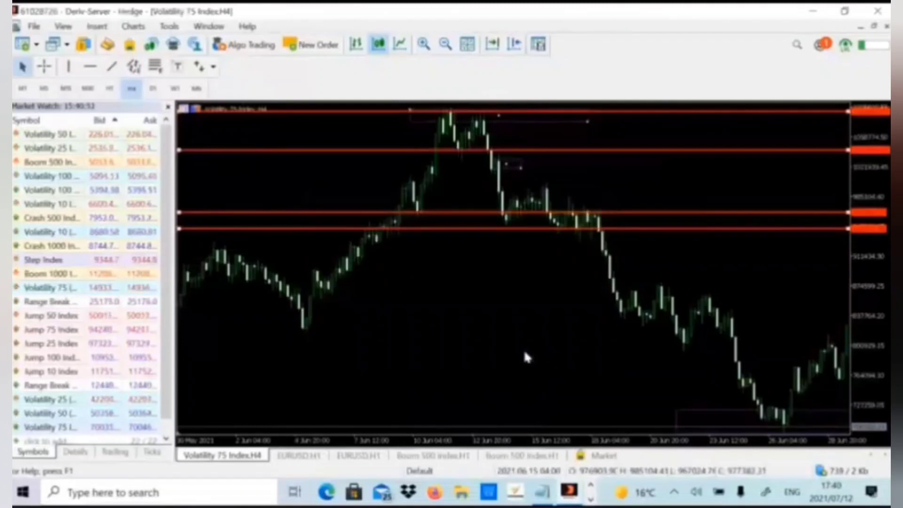
Change the small rectangle's colour to yellow instead.
{"action": "right_click", "coordinate": [521, 170]}
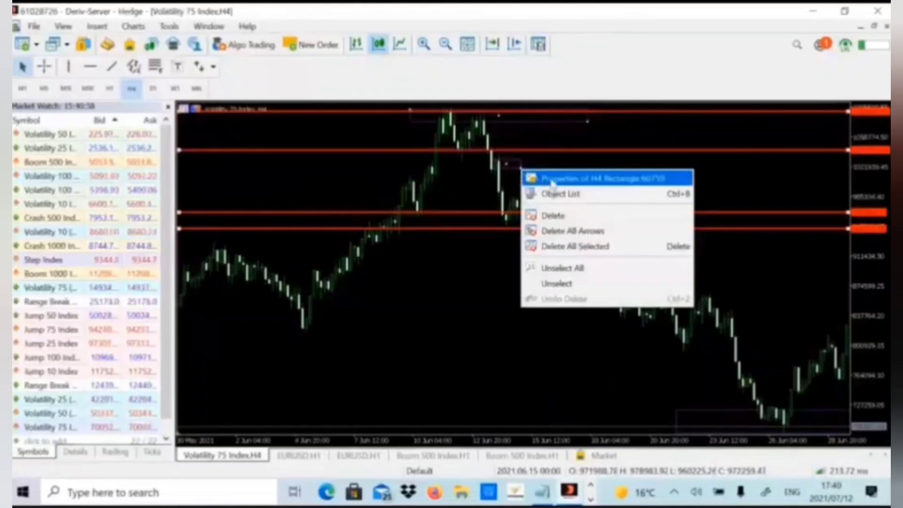
{"action": "left_click", "coordinate": [529, 178]}
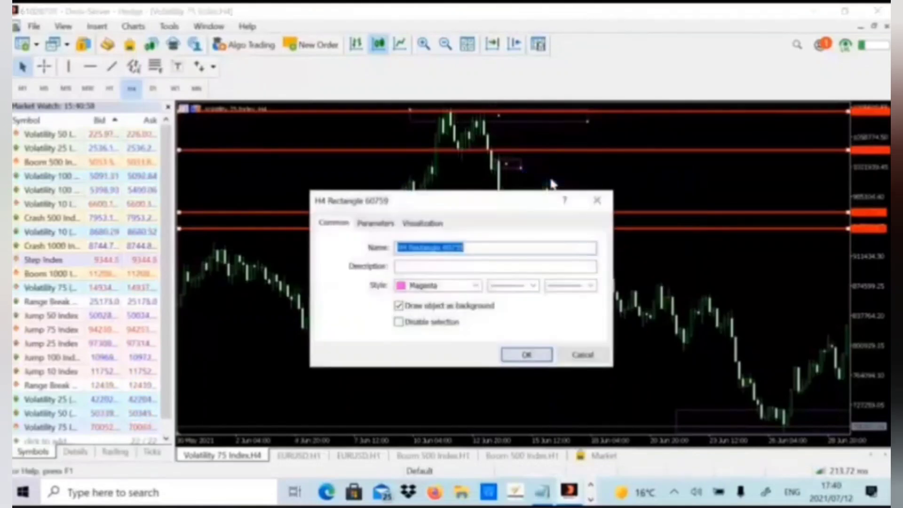
{"action": "left_click", "coordinate": [477, 286]}
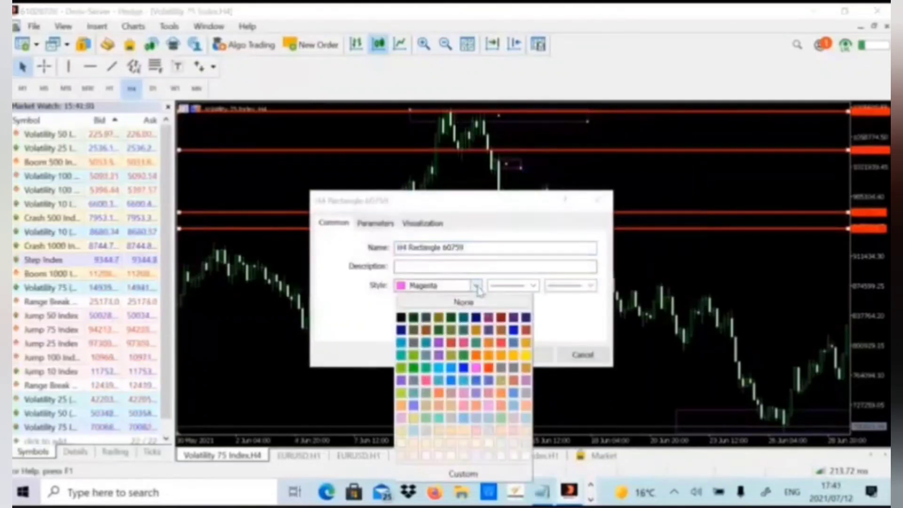
{"action": "left_click", "coordinate": [526, 356]}
{"action": "left_click", "coordinate": [516, 359]}
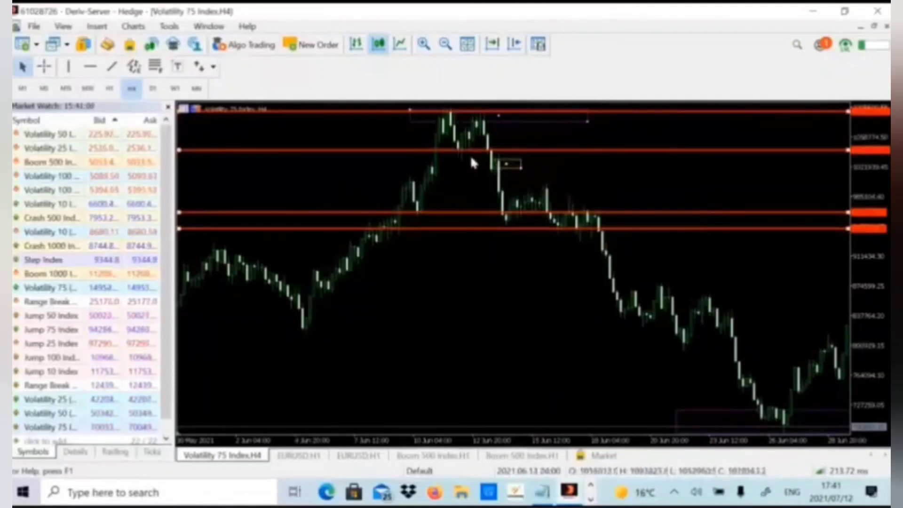
Switch the chart to H1 and scroll back through the early July bars.
{"action": "left_click", "coordinate": [112, 91]}
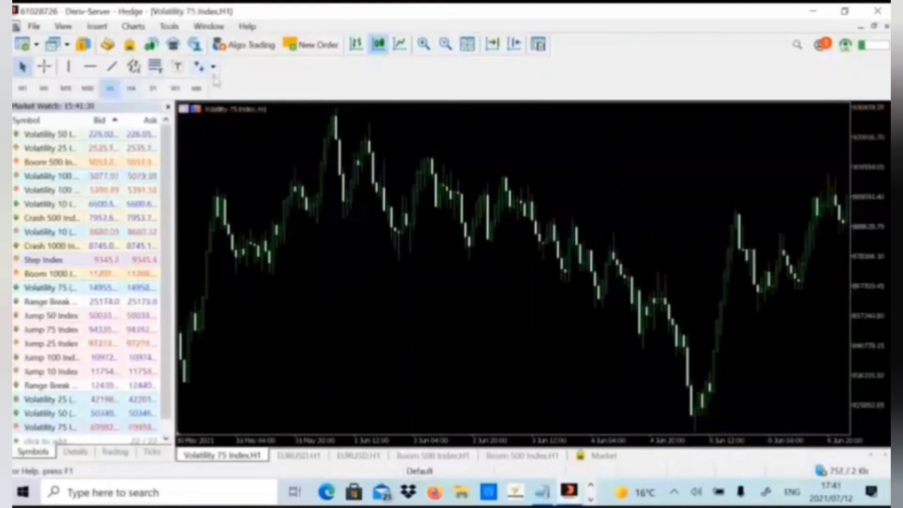
{"action": "left_click", "coordinate": [517, 45]}
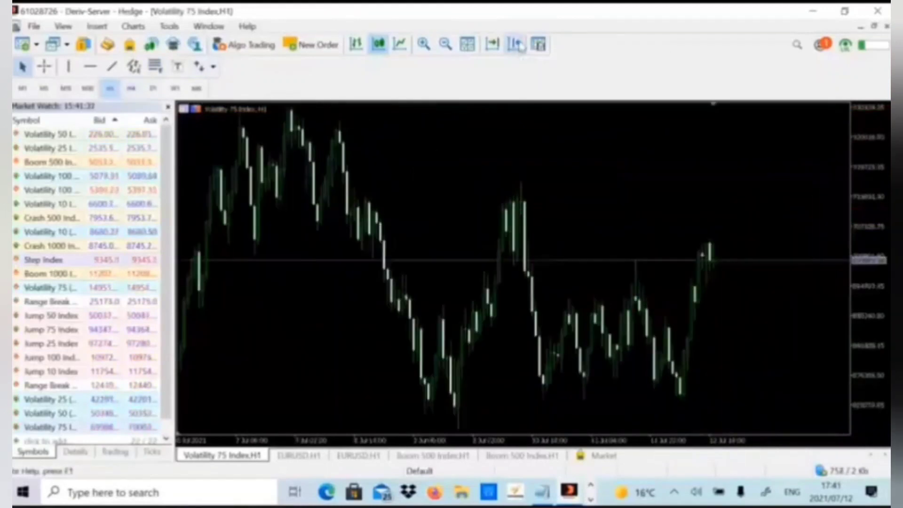
{"action": "left_click", "coordinate": [517, 44]}
{"action": "left_click_drag", "start_coordinate": [477, 244], "coordinate": [707, 184]}
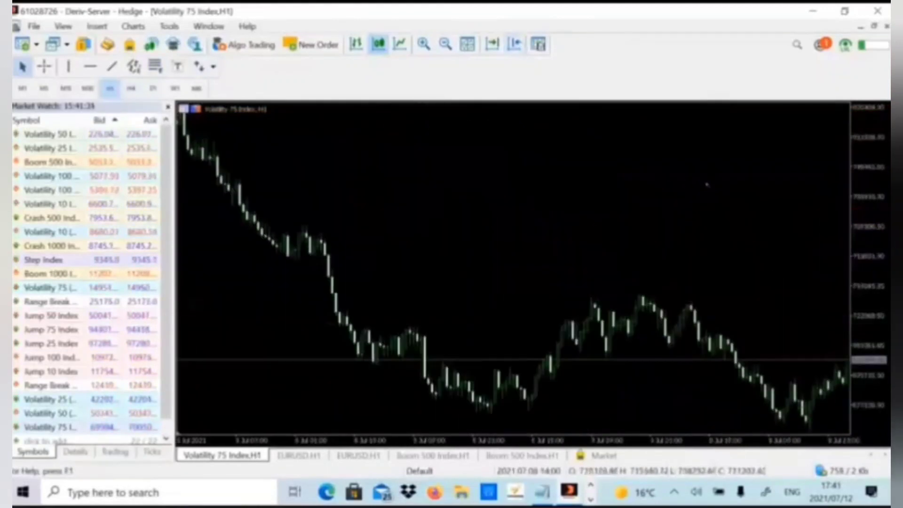
{"action": "left_click", "coordinate": [492, 45]}
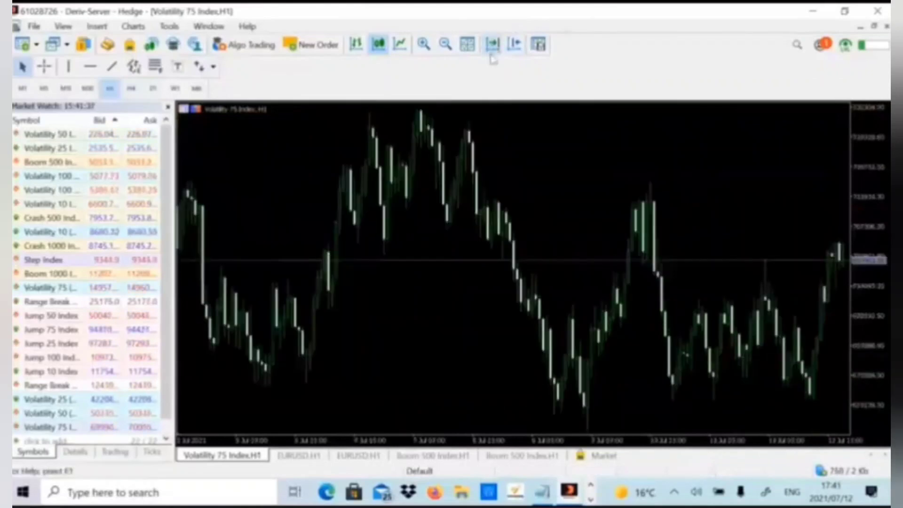
{"action": "left_click_drag", "start_coordinate": [381, 150], "coordinate": [721, 141]}
{"action": "left_click_drag", "start_coordinate": [454, 202], "coordinate": [792, 180]}
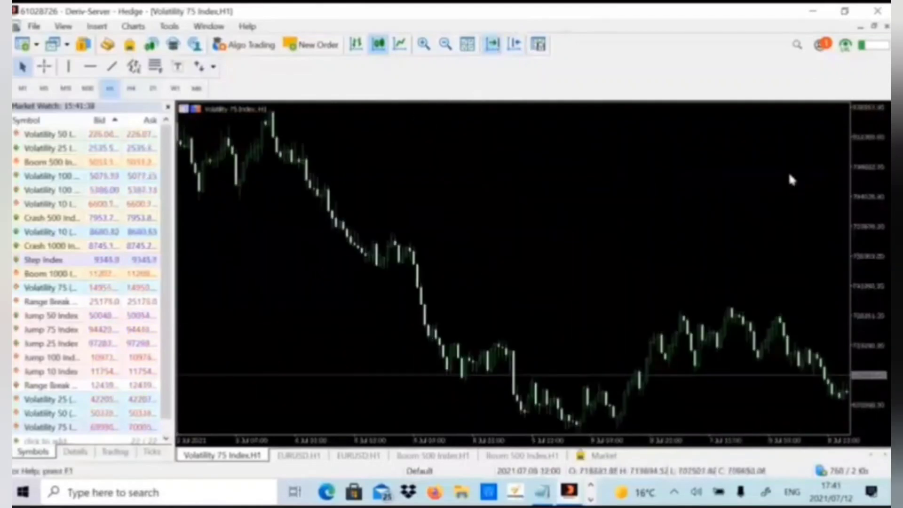
{"action": "left_click_drag", "start_coordinate": [454, 238], "coordinate": [795, 181]}
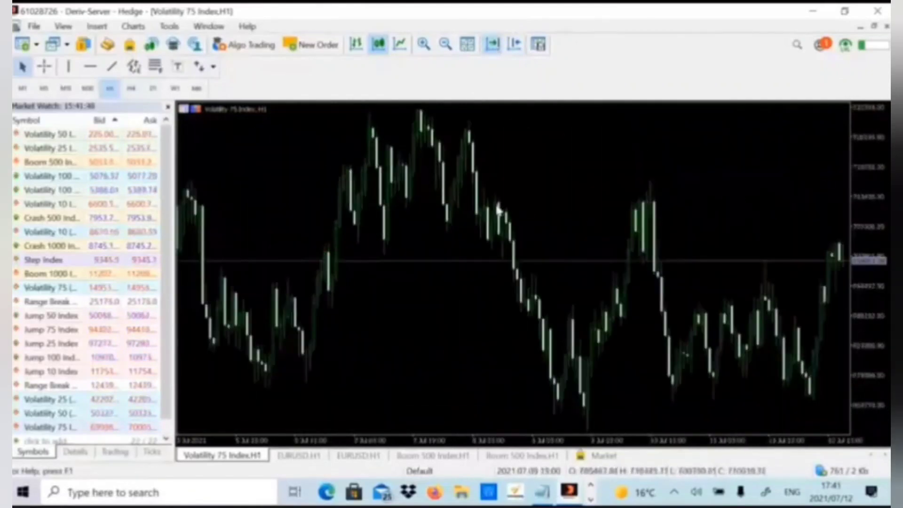
{"action": "left_click_drag", "start_coordinate": [497, 208], "coordinate": [782, 146]}
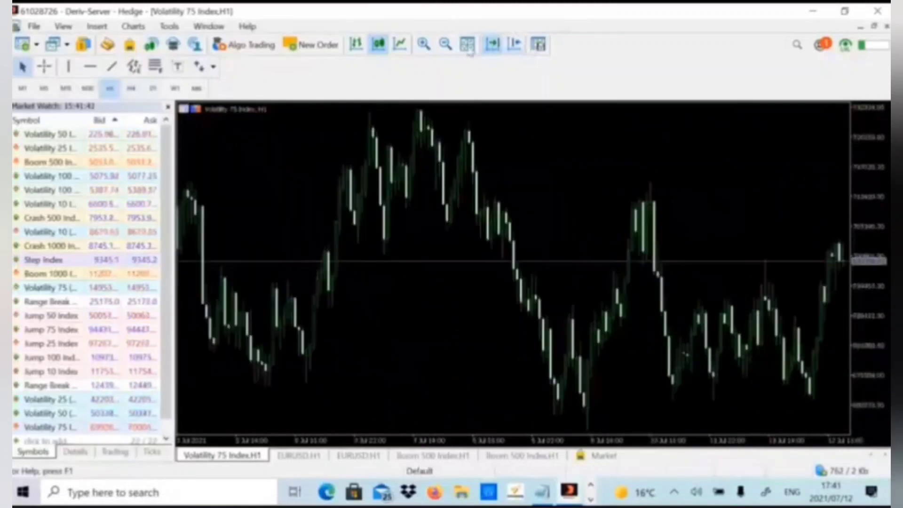
Zoom out and pan to centre the mid-June red lines and rectangle.
{"action": "left_click", "coordinate": [445, 44]}
{"action": "left_click_drag", "start_coordinate": [471, 216], "coordinate": [693, 188]}
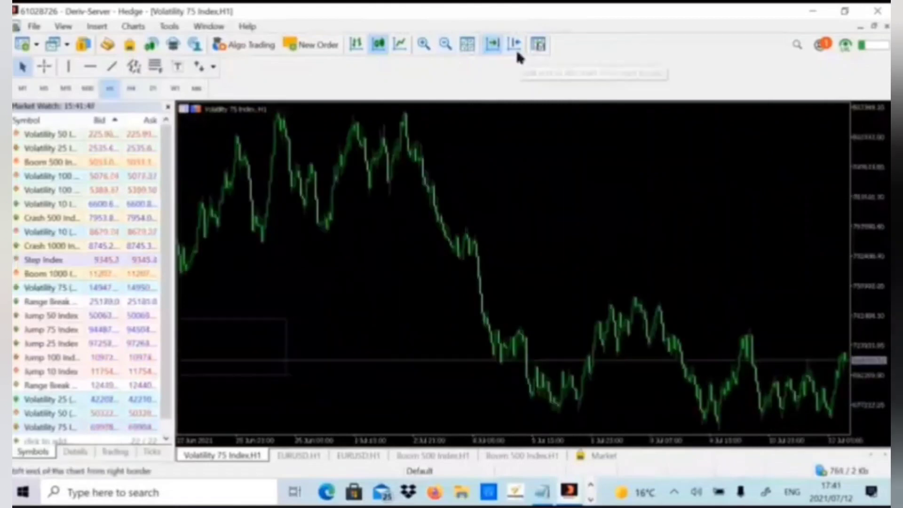
{"action": "left_click", "coordinate": [515, 44]}
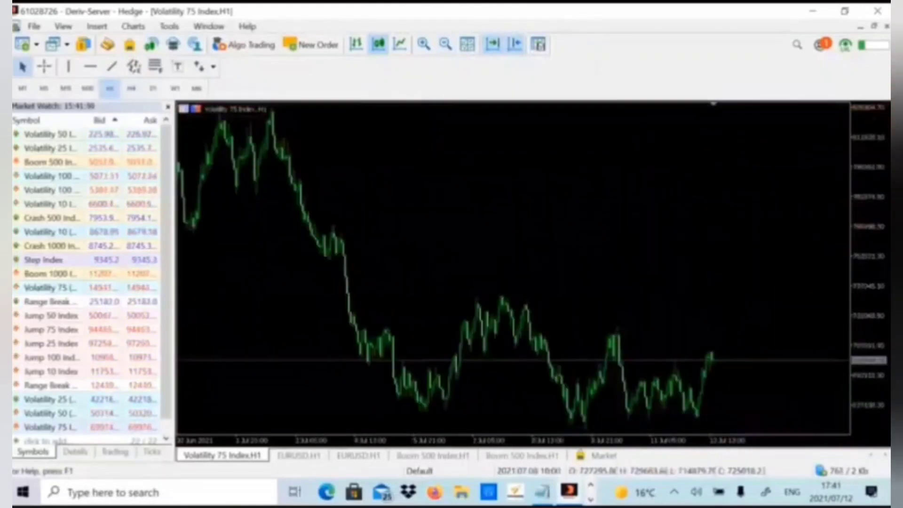
{"action": "left_click_drag", "start_coordinate": [379, 197], "coordinate": [882, 213]}
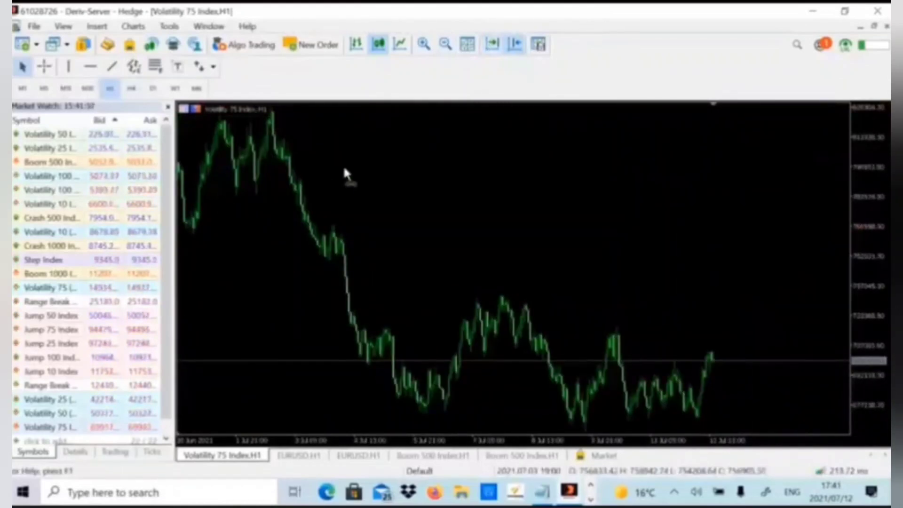
{"action": "left_click_drag", "start_coordinate": [347, 175], "coordinate": [779, 164]}
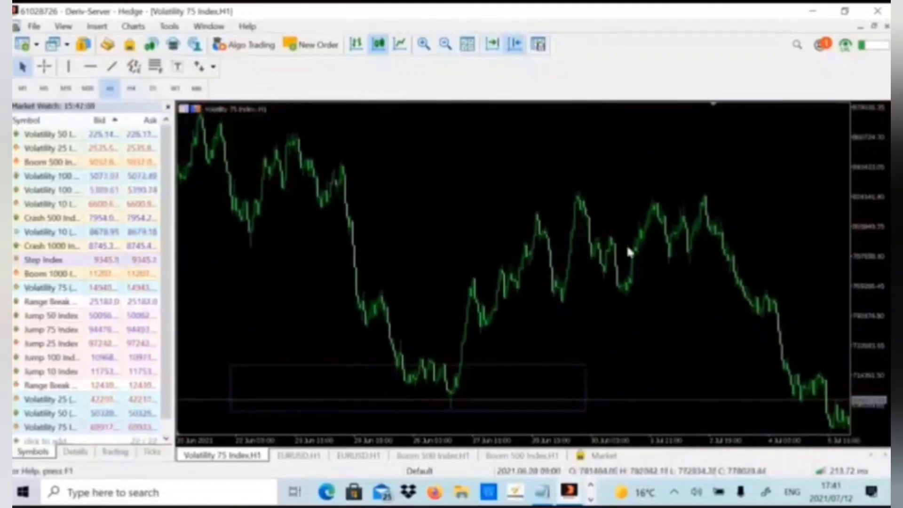
{"action": "left_click_drag", "start_coordinate": [475, 294], "coordinate": [827, 282]}
{"action": "left_click_drag", "start_coordinate": [345, 288], "coordinate": [558, 278]}
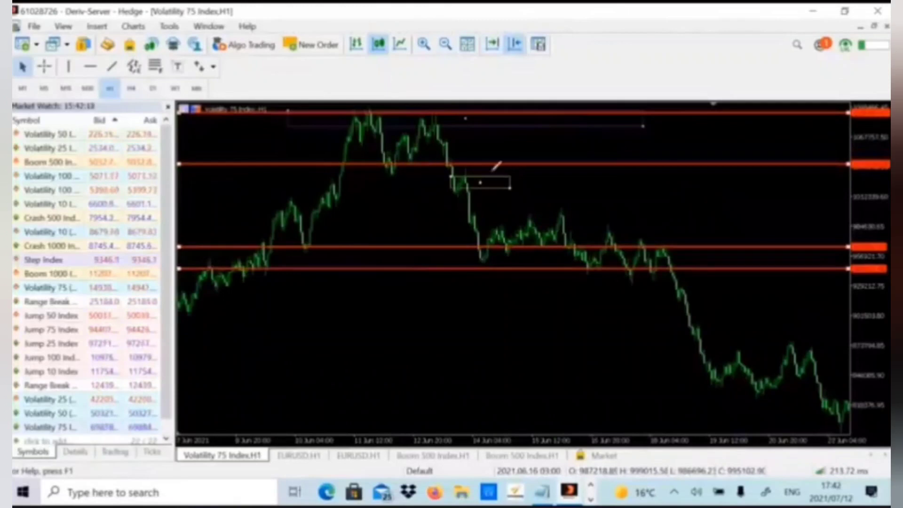
Circle the small rectangle in red and lower the second red price line slightly.
{"action": "mouse_move", "coordinate": [493, 164]}
{"action": "left_mouse_down"}
{"action": "mouse_move", "coordinate": [453, 158]}
{"action": "mouse_move", "coordinate": [475, 213]}
{"action": "left_mouse_up"}
{"action": "left_click_drag", "start_coordinate": [493, 167], "coordinate": [489, 164]}
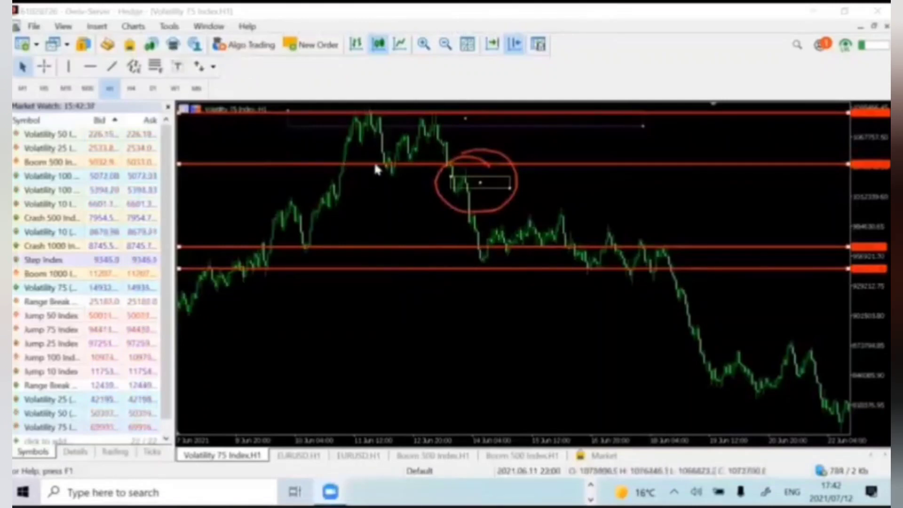
{"action": "left_click_drag", "start_coordinate": [374, 164], "coordinate": [374, 176]}
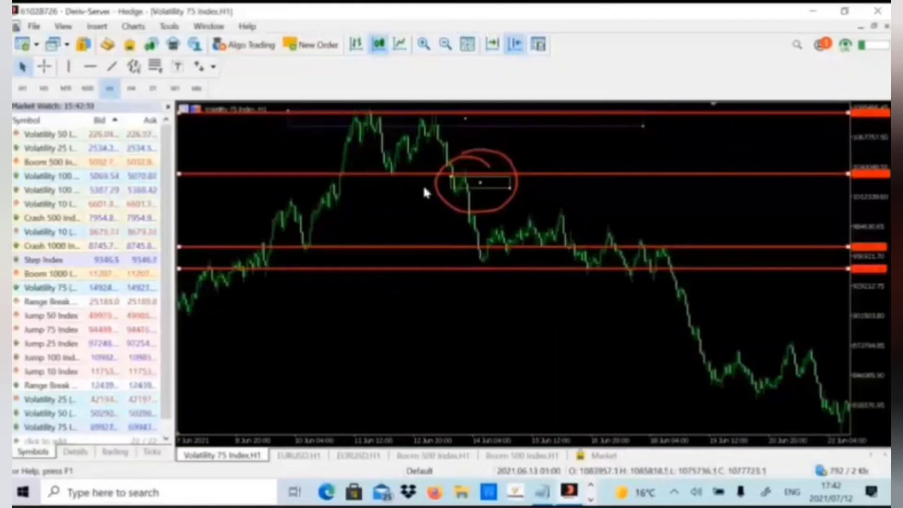
Draw a pointer line from the circle and begin the handwritten label with 'P'.
{"action": "mouse_move", "coordinate": [459, 185]}
{"action": "scroll", "coordinate": [459, 187], "scroll_direction": "up", "scroll_amount": 1}
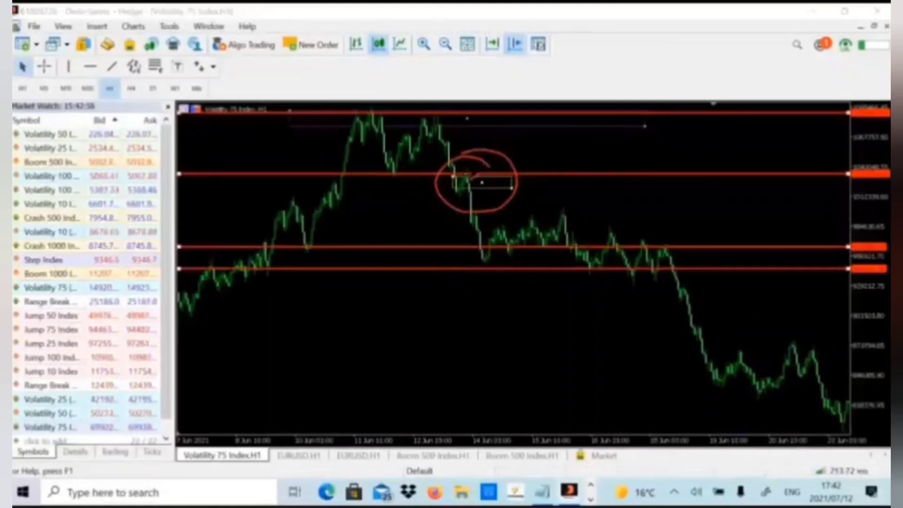
{"action": "mouse_move", "coordinate": [506, 164]}
{"action": "left_mouse_down"}
{"action": "mouse_move", "coordinate": [627, 162]}
{"action": "mouse_move", "coordinate": [639, 145]}
{"action": "left_mouse_up"}
Finish writing 'Pin bar hammer', sketch a hammer candle beside it, and circle the support touch.
{"action": "left_click", "coordinate": [545, 160]}
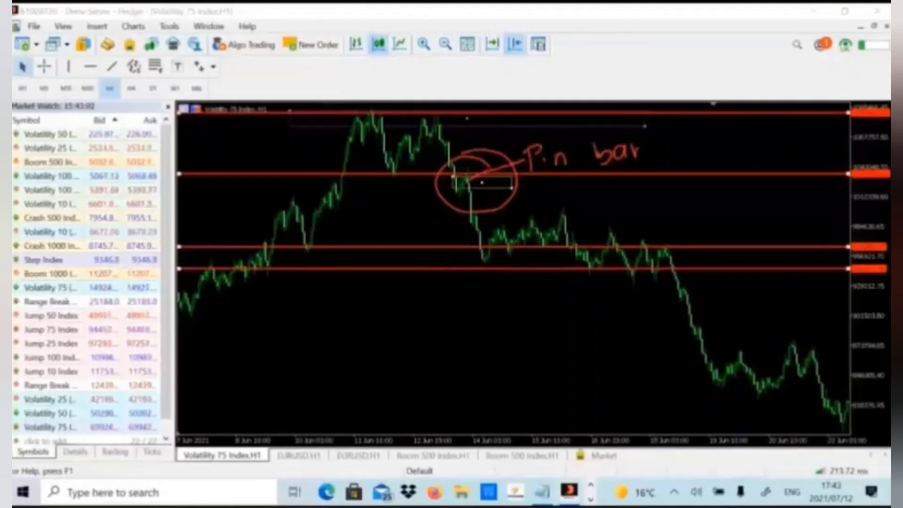
{"action": "mouse_move", "coordinate": [569, 178]}
{"action": "left_mouse_down"}
{"action": "mouse_move", "coordinate": [583, 202]}
{"action": "mouse_move", "coordinate": [606, 188]}
{"action": "mouse_move", "coordinate": [627, 194]}
{"action": "mouse_move", "coordinate": [670, 181]}
{"action": "mouse_move", "coordinate": [666, 172]}
{"action": "mouse_move", "coordinate": [684, 167]}
{"action": "left_mouse_up"}
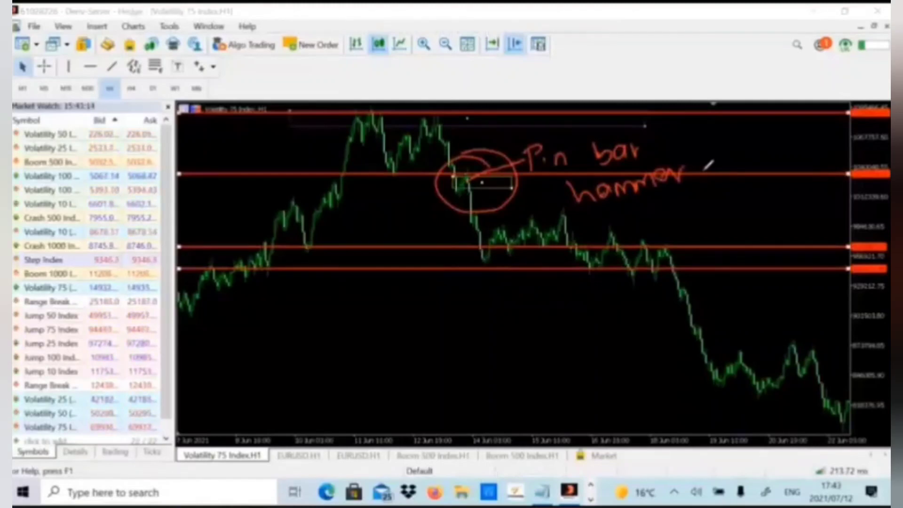
{"action": "mouse_move", "coordinate": [723, 125]}
{"action": "left_mouse_down"}
{"action": "mouse_move", "coordinate": [746, 191]}
{"action": "mouse_move", "coordinate": [720, 194]}
{"action": "left_mouse_up"}
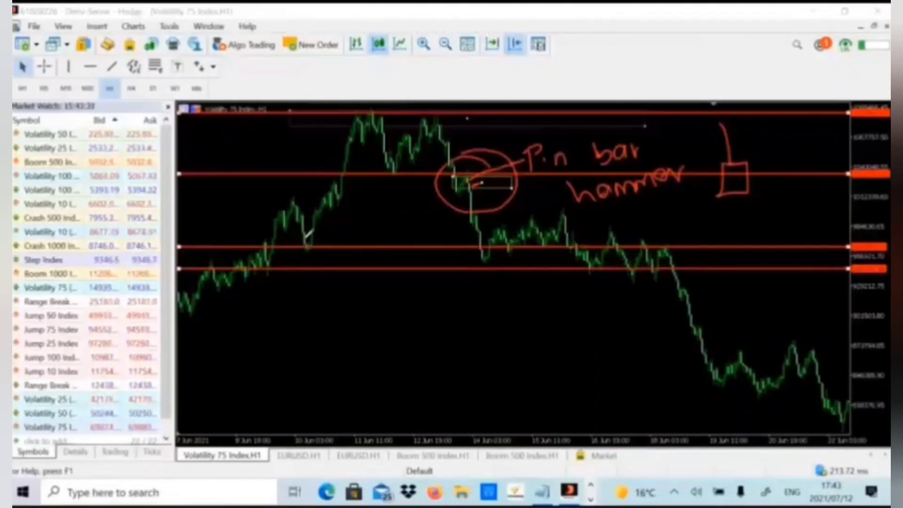
{"action": "mouse_move", "coordinate": [311, 241]}
{"action": "left_mouse_down"}
{"action": "mouse_move", "coordinate": [303, 248]}
{"action": "mouse_move", "coordinate": [333, 241]}
{"action": "left_mouse_up"}
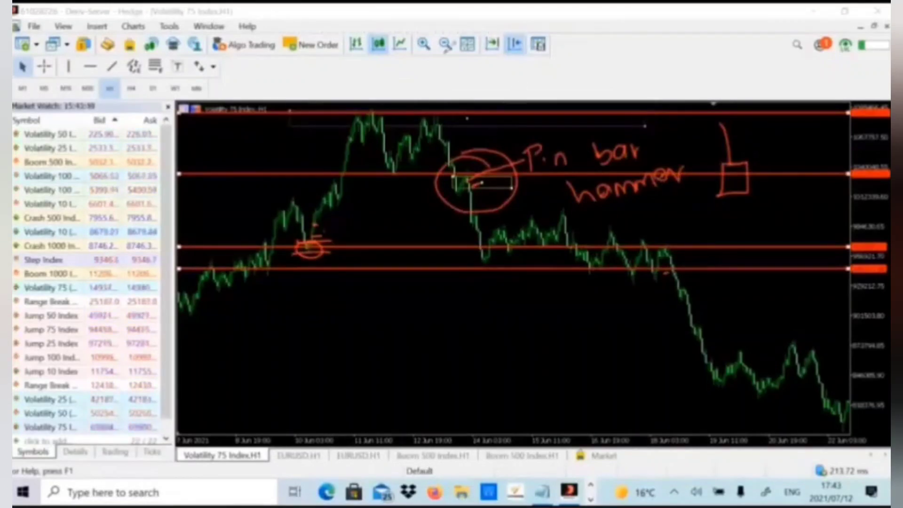
Scroll to the latest bars, clear the pen notes with Escape, and return to H4.
{"action": "left_click", "coordinate": [519, 46]}
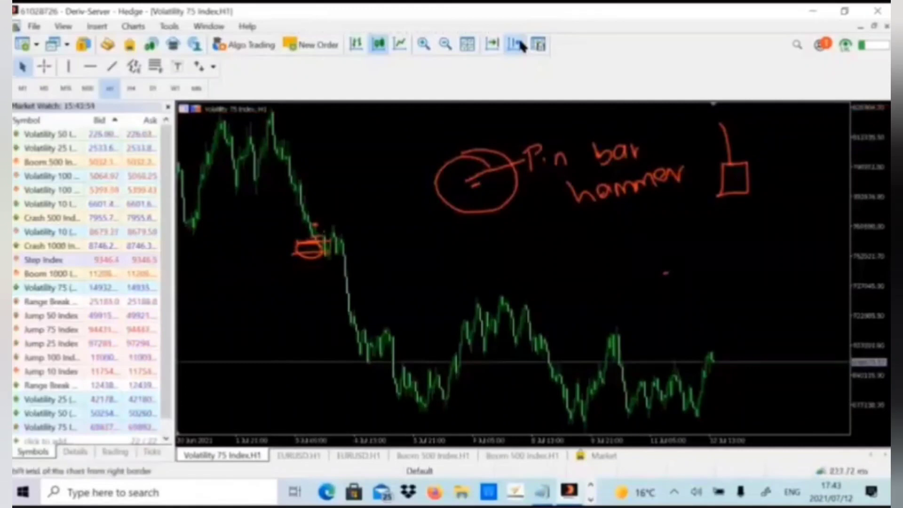
{"action": "left_click", "coordinate": [519, 44]}
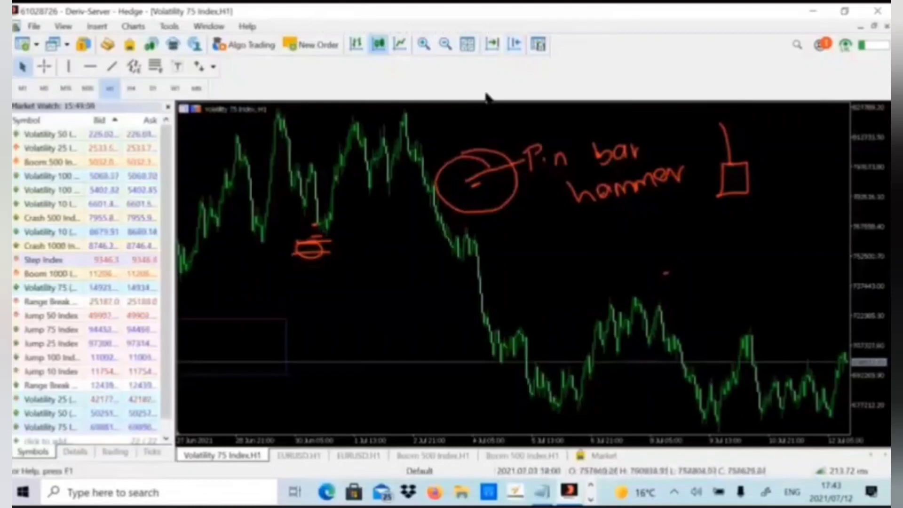
{"action": "key", "text": "Escape"}
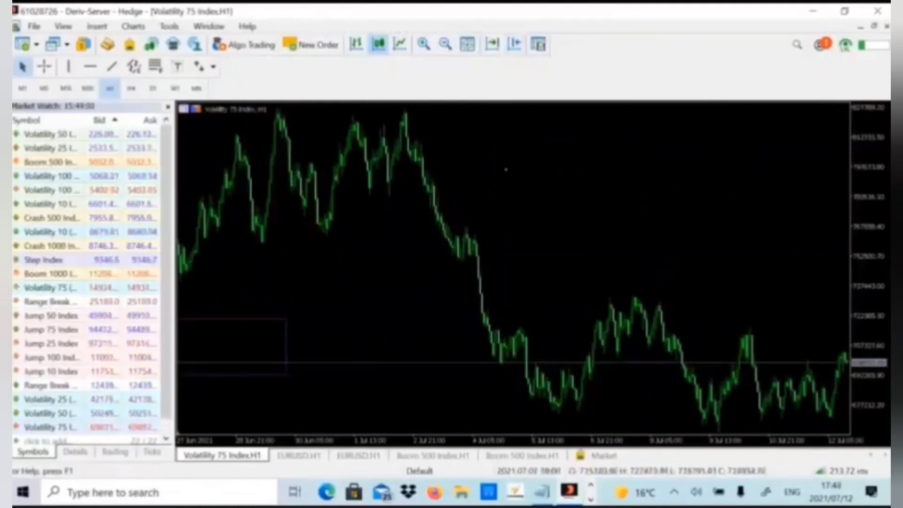
{"action": "left_click", "coordinate": [133, 90]}
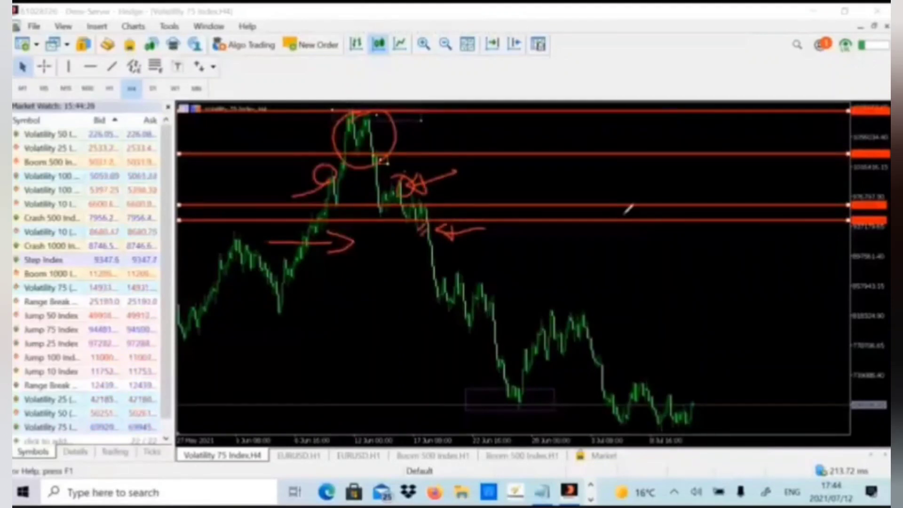
Circle the late-June low, trace the drop from the peak, then erase all pen marks.
{"action": "left_click_drag", "start_coordinate": [518, 382], "coordinate": [501, 403]}
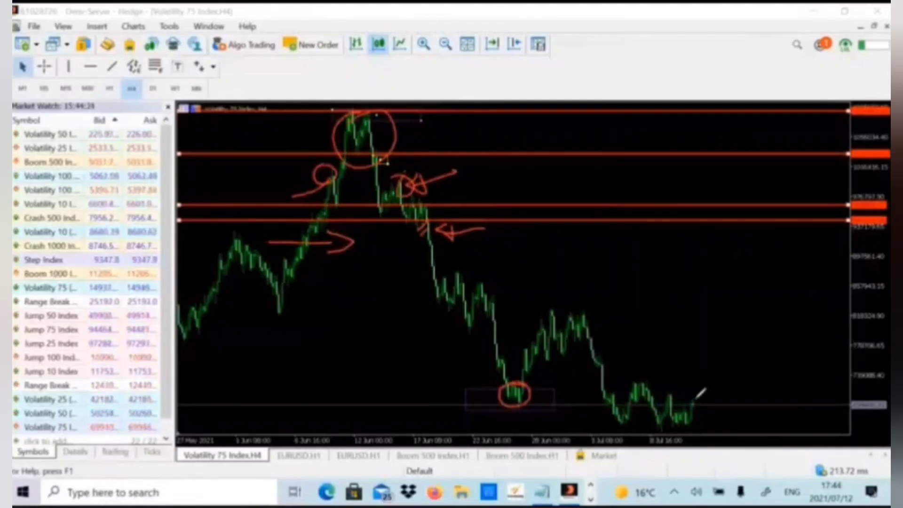
{"action": "mouse_move", "coordinate": [627, 379]}
{"action": "left_mouse_down"}
{"action": "mouse_move", "coordinate": [703, 376]}
{"action": "mouse_move", "coordinate": [689, 423]}
{"action": "mouse_move", "coordinate": [635, 427]}
{"action": "mouse_move", "coordinate": [596, 402]}
{"action": "mouse_move", "coordinate": [627, 379]}
{"action": "left_mouse_up"}
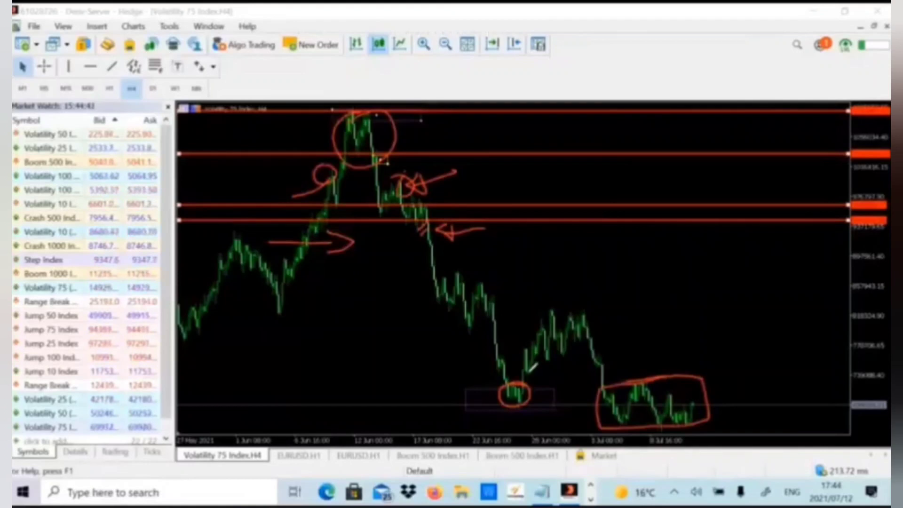
{"action": "left_click_drag", "start_coordinate": [515, 382], "coordinate": [529, 379]}
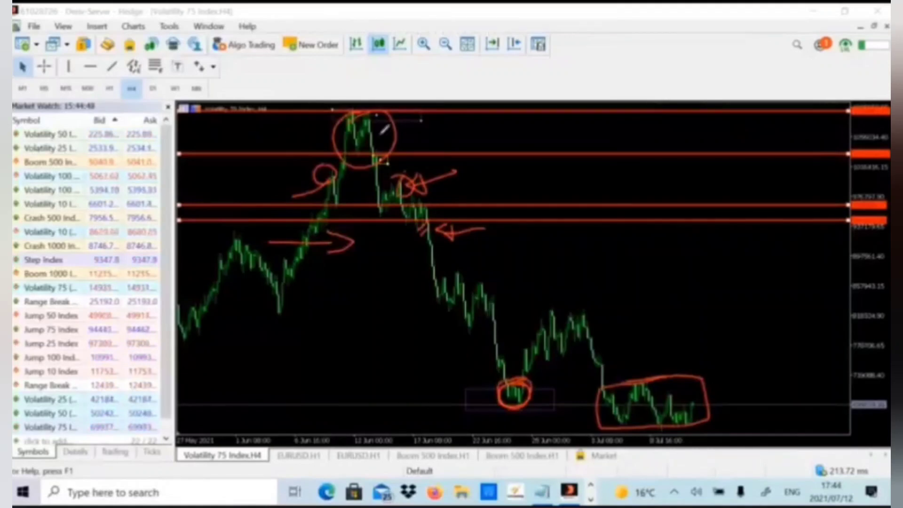
{"action": "mouse_move", "coordinate": [379, 162]}
{"action": "left_mouse_down"}
{"action": "mouse_move", "coordinate": [386, 215]}
{"action": "mouse_move", "coordinate": [414, 183]}
{"action": "mouse_move", "coordinate": [442, 263]}
{"action": "mouse_move", "coordinate": [492, 310]}
{"action": "mouse_move", "coordinate": [499, 358]}
{"action": "left_mouse_up"}
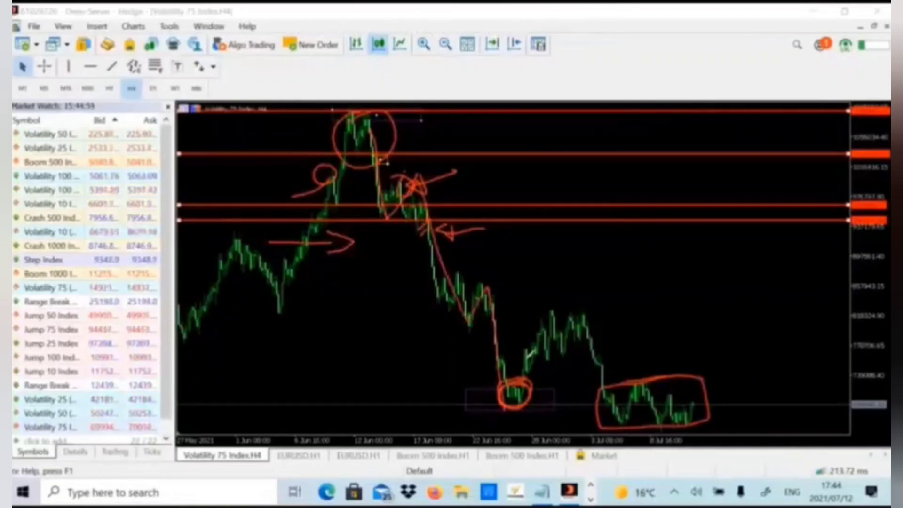
{"action": "mouse_move", "coordinate": [351, 141]}
{"action": "left_mouse_down"}
{"action": "mouse_move", "coordinate": [356, 126]}
{"action": "mouse_move", "coordinate": [343, 141]}
{"action": "mouse_move", "coordinate": [358, 127]}
{"action": "mouse_move", "coordinate": [379, 150]}
{"action": "mouse_move", "coordinate": [388, 217]}
{"action": "mouse_move", "coordinate": [419, 177]}
{"action": "mouse_move", "coordinate": [449, 288]}
{"action": "mouse_move", "coordinate": [489, 286]}
{"action": "mouse_move", "coordinate": [501, 390]}
{"action": "mouse_move", "coordinate": [517, 395]}
{"action": "left_mouse_up"}
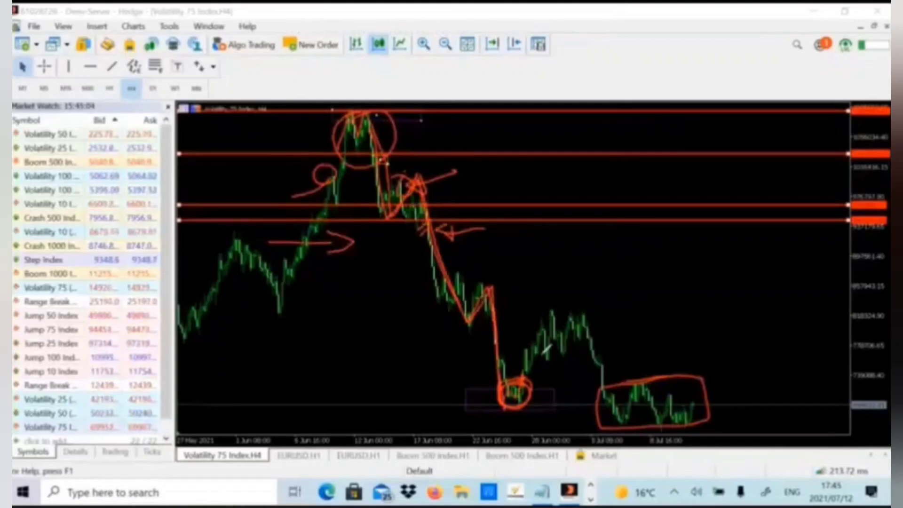
{"action": "key", "text": "Escape"}
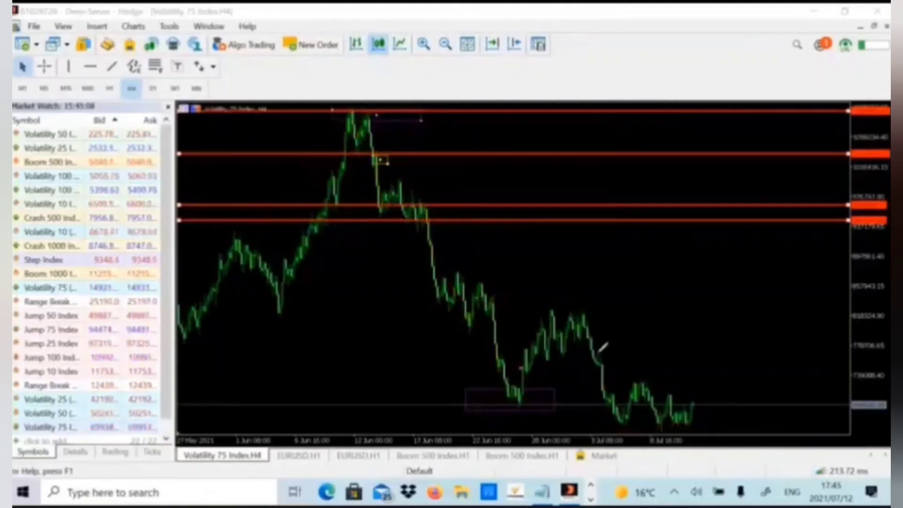
{"action": "mouse_move", "coordinate": [508, 349]}
{"action": "left_mouse_down"}
{"action": "mouse_move", "coordinate": [499, 348]}
{"action": "mouse_move", "coordinate": [513, 355]}
{"action": "mouse_move", "coordinate": [521, 344]}
{"action": "mouse_move", "coordinate": [521, 360]}
{"action": "mouse_move", "coordinate": [528, 354]}
{"action": "left_mouse_up"}
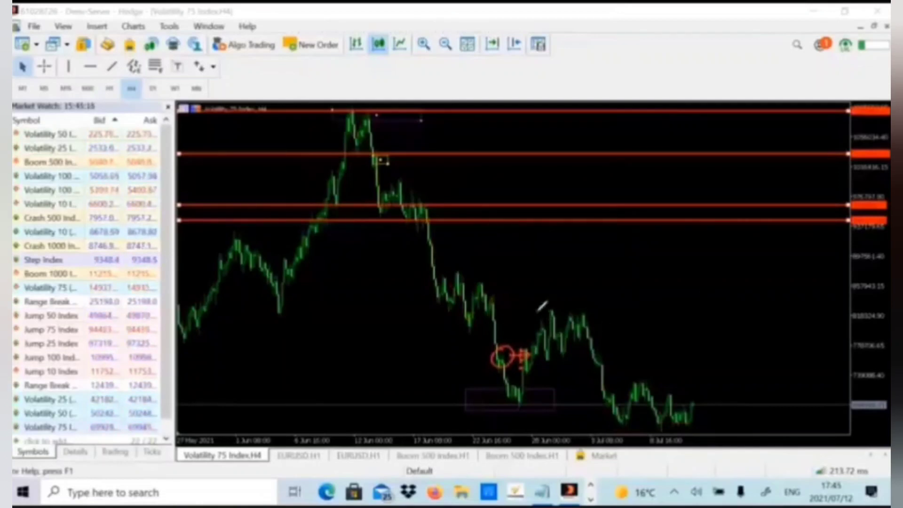
{"action": "mouse_move", "coordinate": [473, 323]}
{"action": "left_mouse_down"}
{"action": "mouse_move", "coordinate": [546, 324]}
{"action": "mouse_move", "coordinate": [537, 336]}
{"action": "left_mouse_up"}
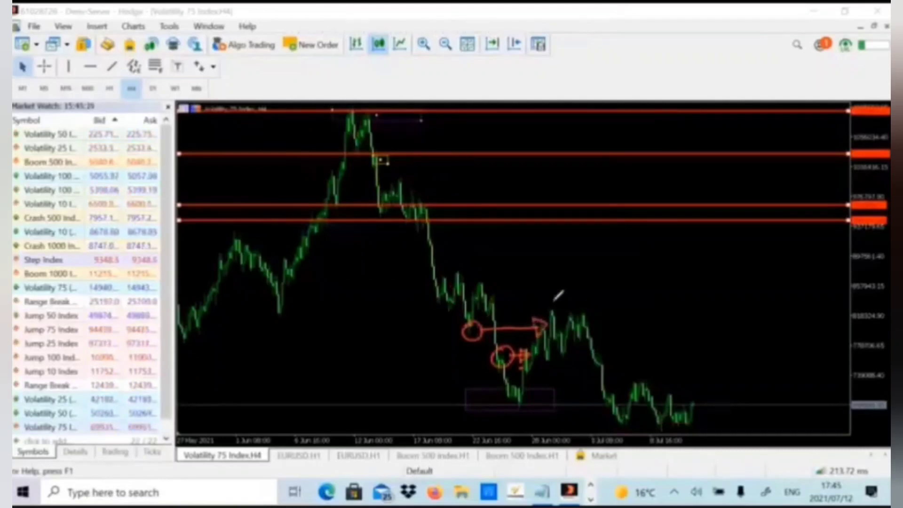
{"action": "mouse_move", "coordinate": [494, 384]}
{"action": "left_mouse_down"}
{"action": "mouse_move", "coordinate": [525, 383]}
{"action": "mouse_move", "coordinate": [491, 413]}
{"action": "mouse_move", "coordinate": [533, 408]}
{"action": "mouse_move", "coordinate": [527, 377]}
{"action": "left_mouse_up"}
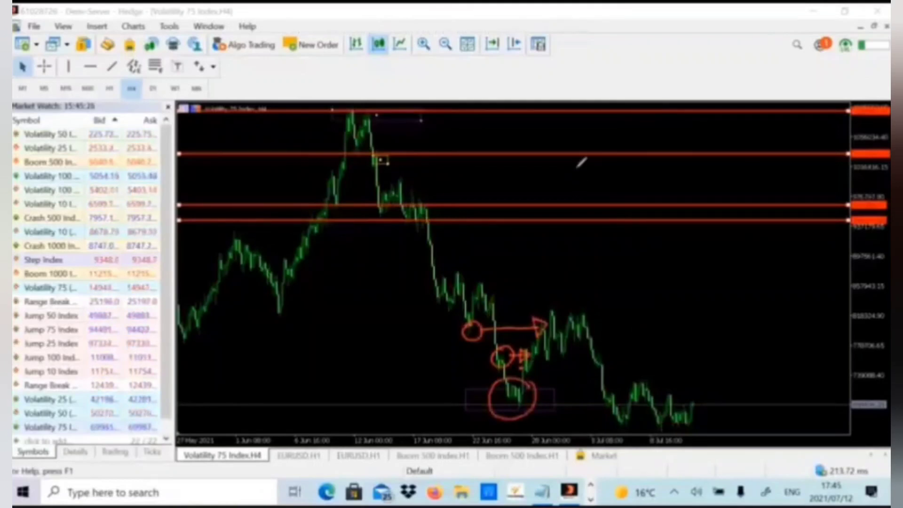
{"action": "key", "text": "e"}
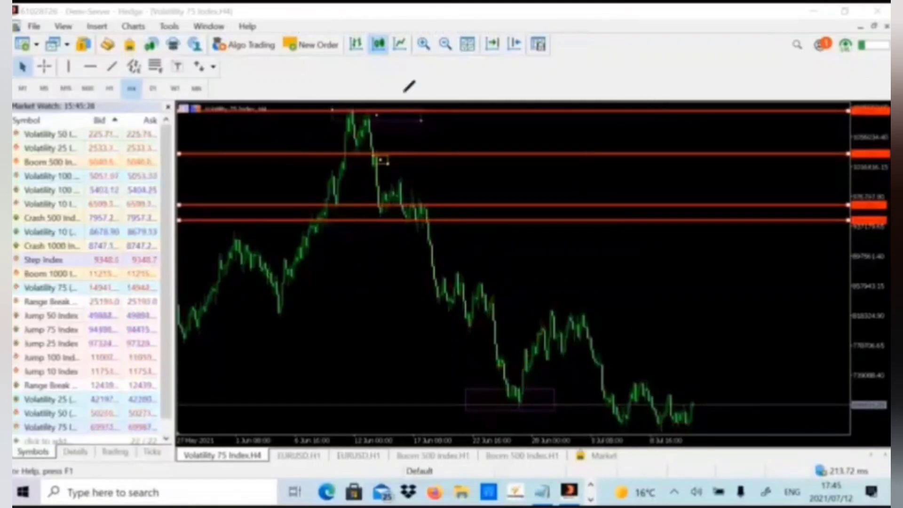
View Volatility 75 zoomed in on D1, then return to H4 at the latest June–July bars.
{"action": "left_click", "coordinate": [153, 88]}
{"action": "scroll", "coordinate": [362, 277], "scroll_direction": "down", "scroll_amount": 10}
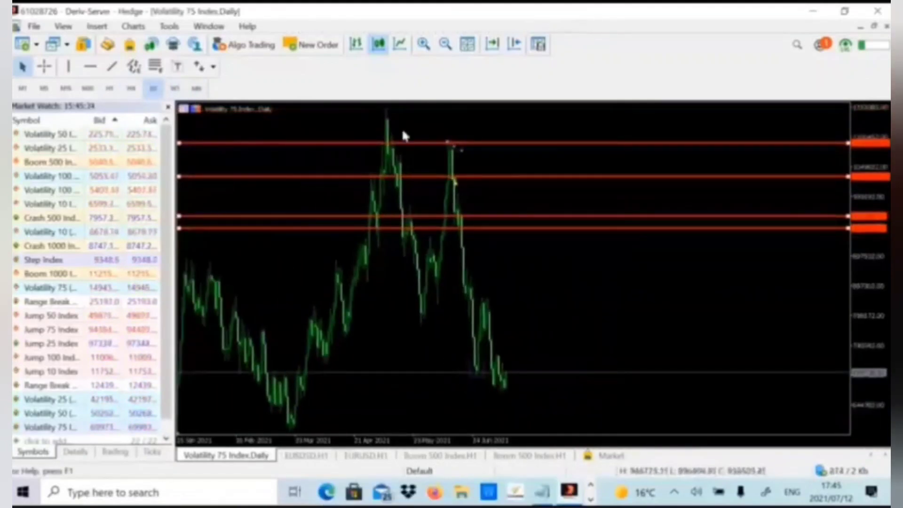
{"action": "left_click", "coordinate": [424, 45]}
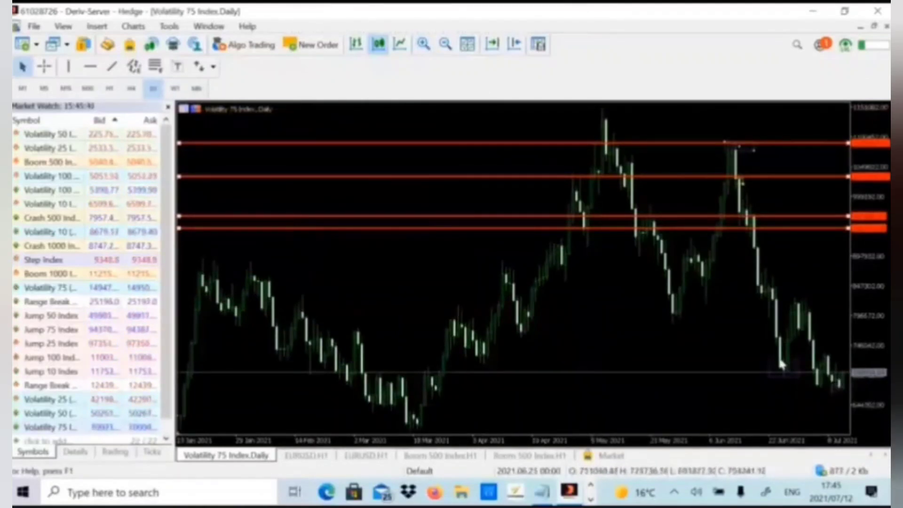
{"action": "left_click", "coordinate": [131, 88]}
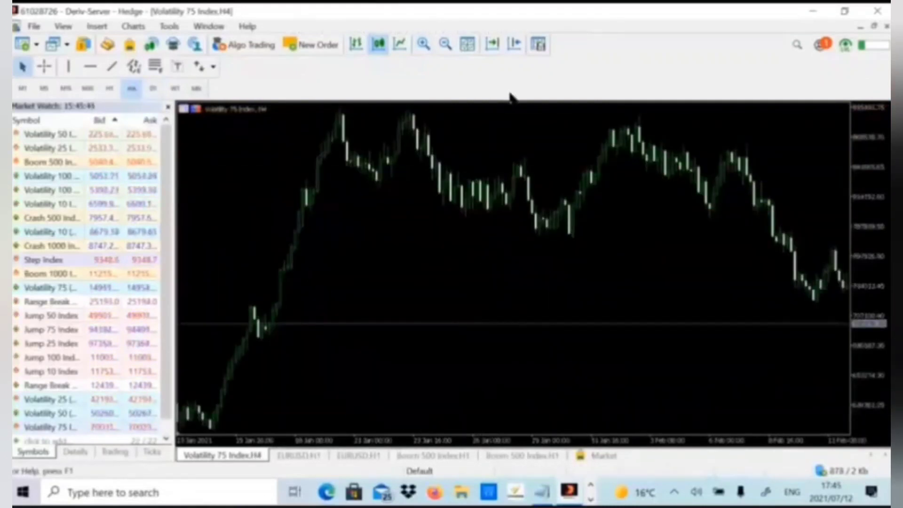
{"action": "left_click", "coordinate": [515, 43]}
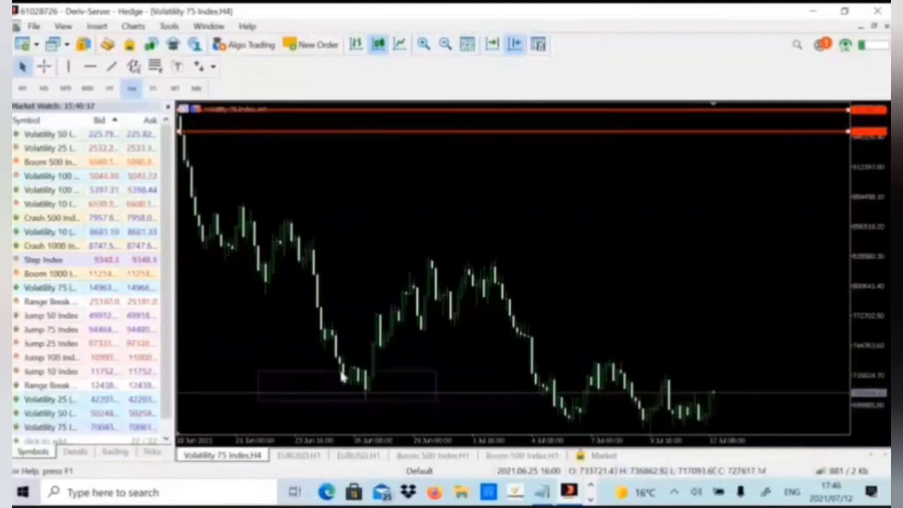
{"action": "mouse_move", "coordinate": [160, 246]}
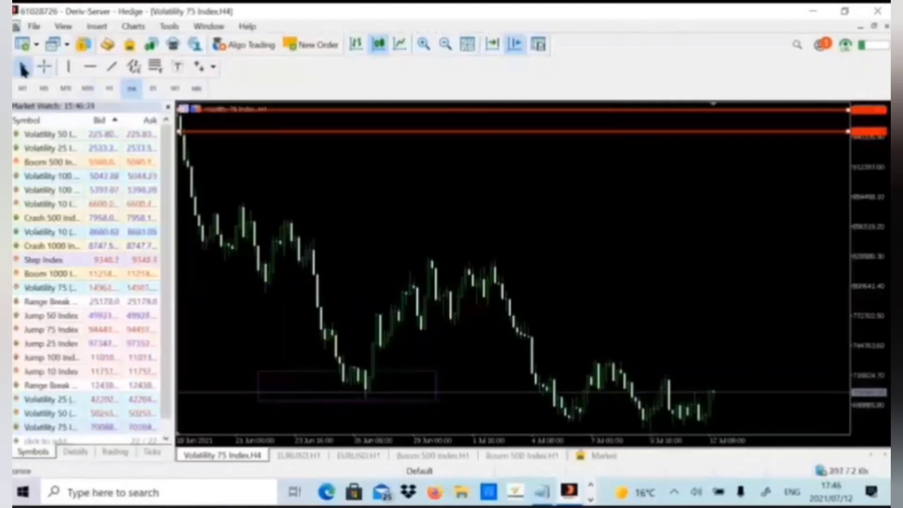
Minimize the MetaTrader 5 window to reveal the Windows desktop.
{"action": "left_click", "coordinate": [813, 10]}
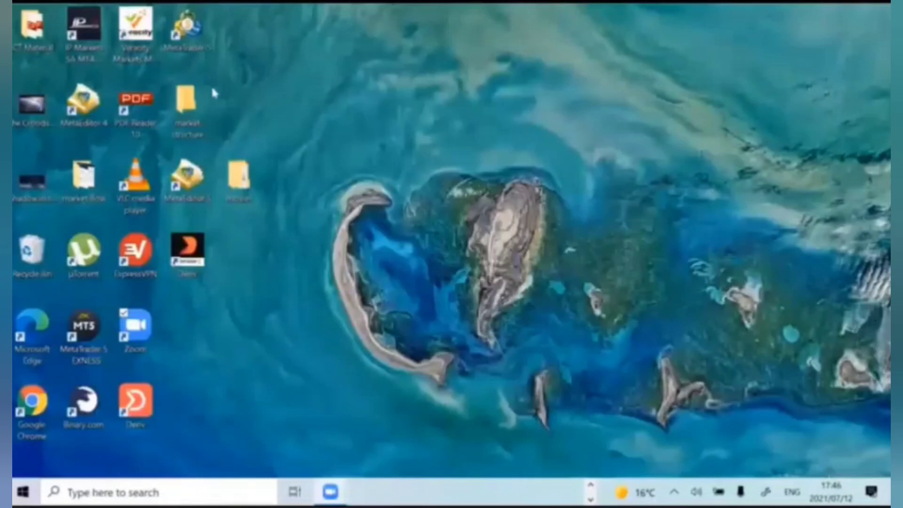
Browse from the movies folder to Pictures and Saved Pictures, then bring the untitled Notepad forward.
{"action": "double_click", "coordinate": [237, 179]}
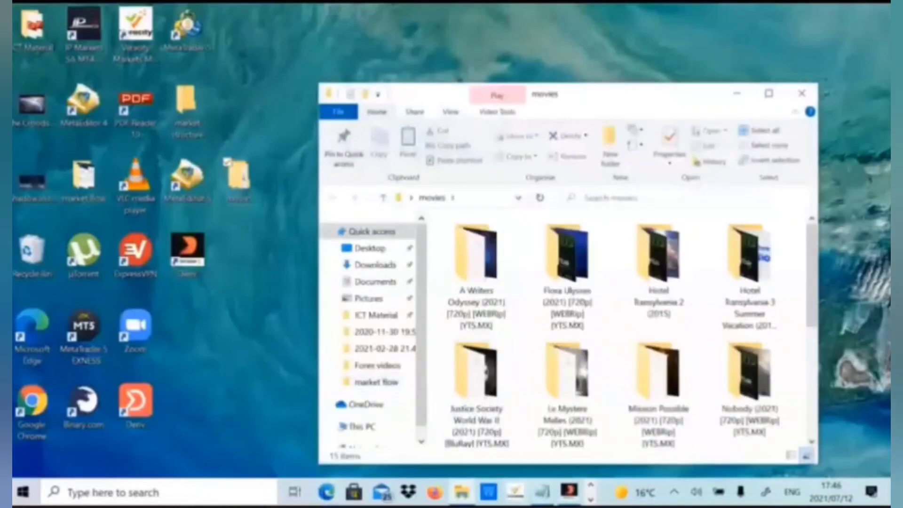
{"action": "left_click", "coordinate": [375, 300]}
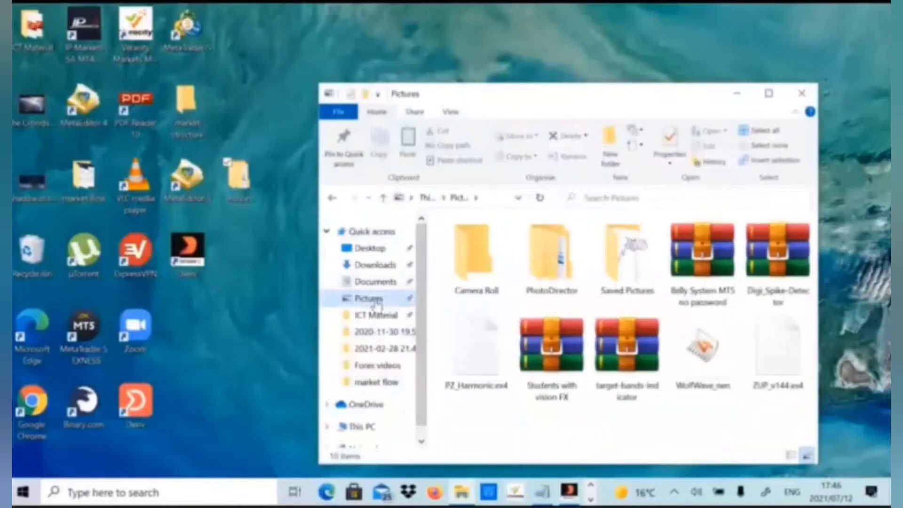
{"action": "left_click", "coordinate": [635, 294]}
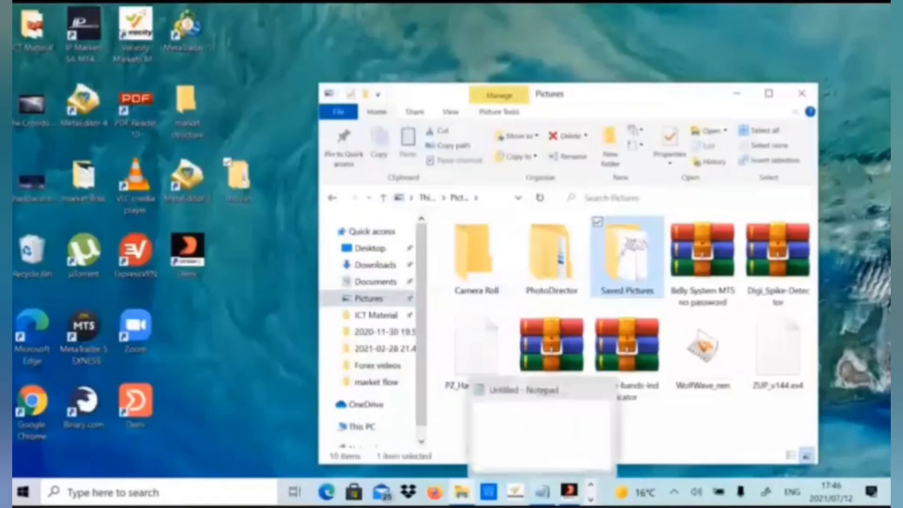
{"action": "left_click", "coordinate": [513, 488]}
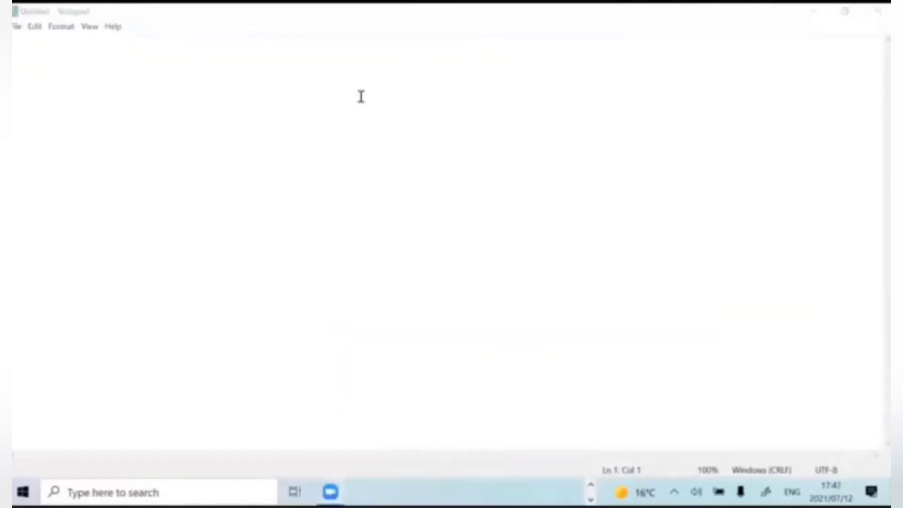
Write the heading 'ACCUMULATION AND DISTRIBUTION' near the top of the blank page.
{"action": "left_click", "coordinate": [293, 115]}
{"action": "type", "text": "A"}
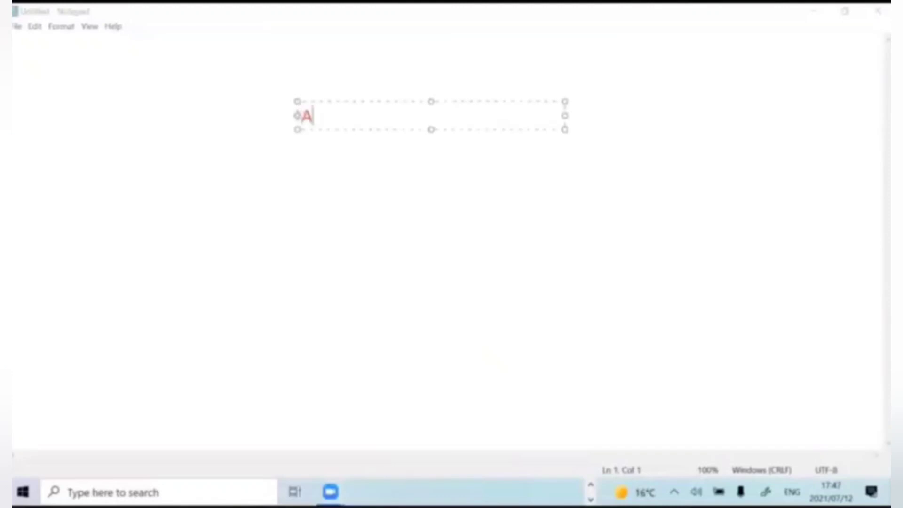
{"action": "type", "text": "CCUMUL"}
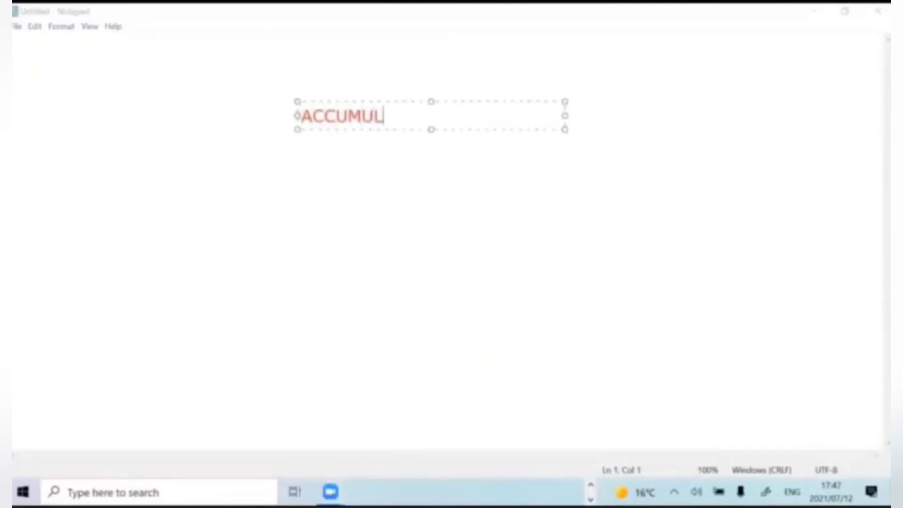
{"action": "type", "text": "ATION A"}
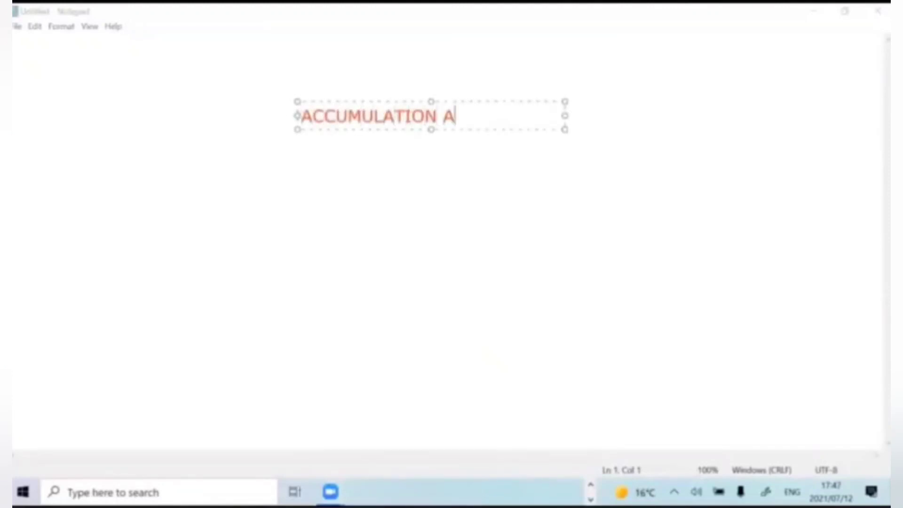
{"action": "type", "text": "ND DI"}
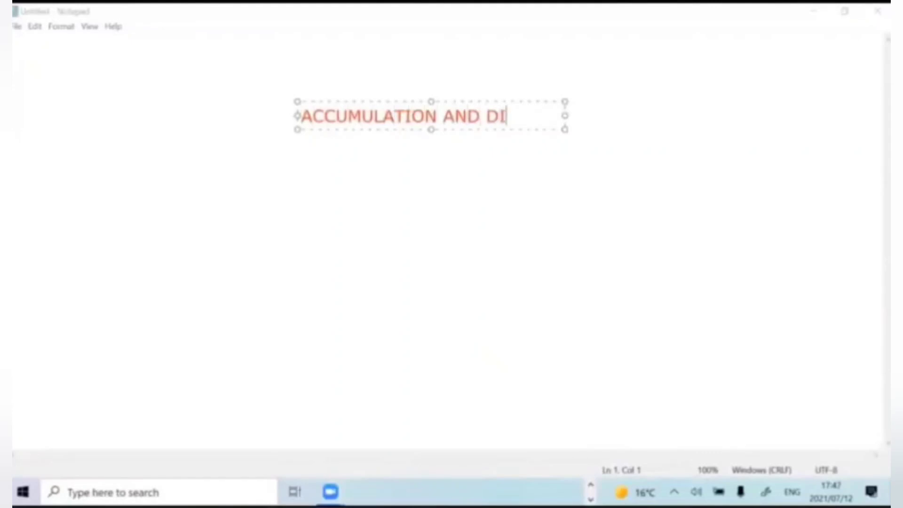
{"action": "type", "text": "STRI"}
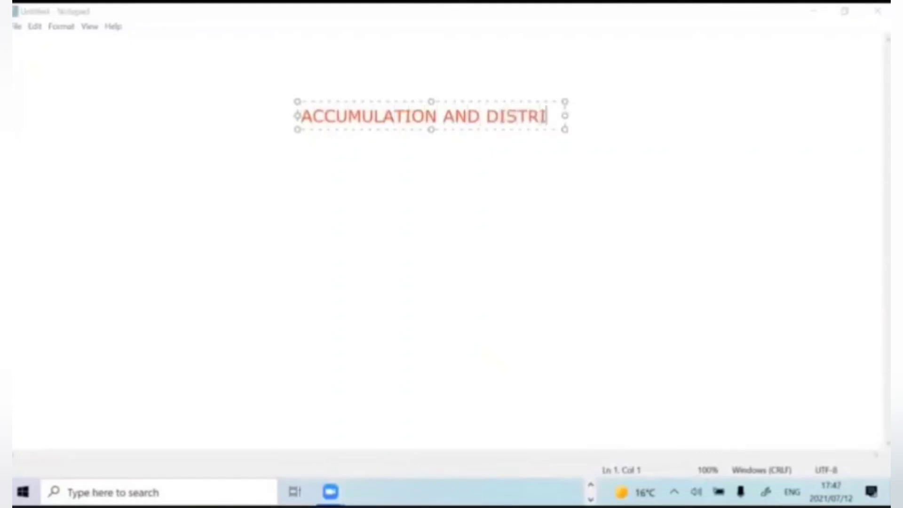
{"action": "type", "text": "BUTION"}
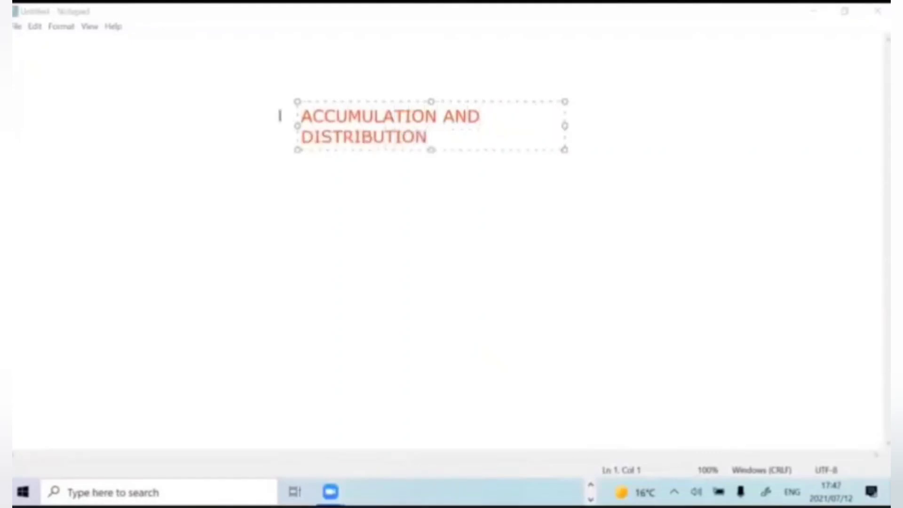
{"action": "left_click", "coordinate": [261, 203]}
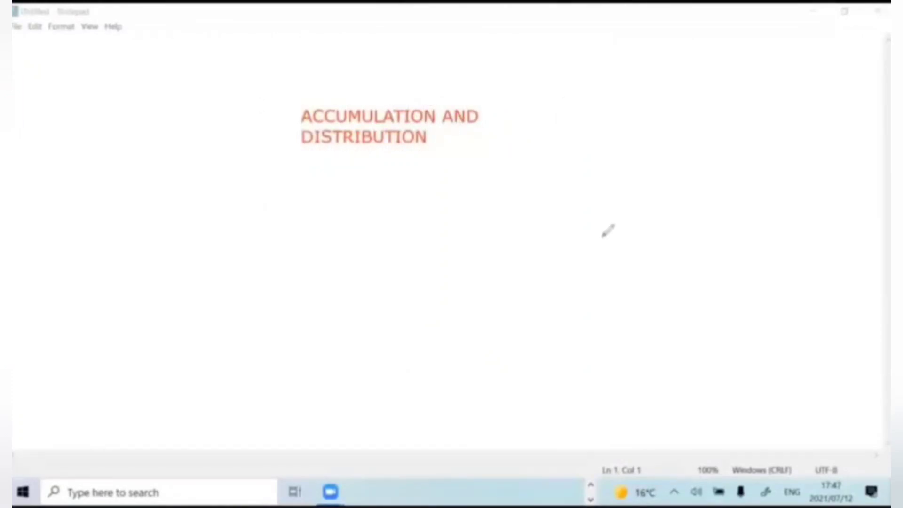
Sketch a zigzag price path and box its base, handwriting 'Accumulation' inside.
{"action": "mouse_move", "coordinate": [233, 389]}
{"action": "left_mouse_down"}
{"action": "mouse_move", "coordinate": [253, 425]}
{"action": "mouse_move", "coordinate": [332, 422]}
{"action": "mouse_move", "coordinate": [348, 326]}
{"action": "mouse_move", "coordinate": [375, 351]}
{"action": "mouse_move", "coordinate": [386, 298]}
{"action": "mouse_move", "coordinate": [422, 249]}
{"action": "mouse_move", "coordinate": [454, 153]}
{"action": "mouse_move", "coordinate": [489, 183]}
{"action": "mouse_move", "coordinate": [558, 143]}
{"action": "mouse_move", "coordinate": [579, 212]}
{"action": "mouse_move", "coordinate": [623, 240]}
{"action": "mouse_move", "coordinate": [634, 343]}
{"action": "mouse_move", "coordinate": [674, 355]}
{"action": "mouse_move", "coordinate": [691, 428]}
{"action": "mouse_move", "coordinate": [735, 425]}
{"action": "mouse_move", "coordinate": [743, 350]}
{"action": "mouse_move", "coordinate": [772, 256]}
{"action": "mouse_move", "coordinate": [799, 209]}
{"action": "mouse_move", "coordinate": [805, 101]}
{"action": "left_mouse_up"}
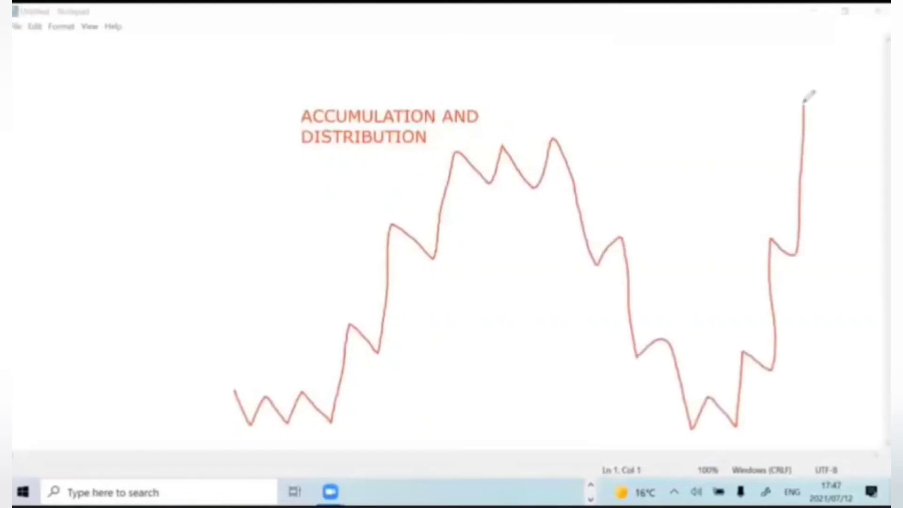
{"action": "mouse_move", "coordinate": [342, 372]}
{"action": "left_mouse_down"}
{"action": "mouse_move", "coordinate": [101, 383]}
{"action": "mouse_move", "coordinate": [232, 447]}
{"action": "mouse_move", "coordinate": [456, 444]}
{"action": "mouse_move", "coordinate": [341, 371]}
{"action": "left_mouse_up"}
{"action": "mouse_move", "coordinate": [222, 407]}
{"action": "left_mouse_down"}
{"action": "mouse_move", "coordinate": [212, 442]}
{"action": "mouse_move", "coordinate": [240, 442]}
{"action": "mouse_move", "coordinate": [235, 423]}
{"action": "mouse_move", "coordinate": [266, 447]}
{"action": "left_mouse_up"}
{"action": "mouse_move", "coordinate": [285, 426]}
{"action": "left_mouse_down"}
{"action": "mouse_move", "coordinate": [283, 444]}
{"action": "mouse_move", "coordinate": [327, 439]}
{"action": "mouse_move", "coordinate": [335, 425]}
{"action": "mouse_move", "coordinate": [352, 442]}
{"action": "left_mouse_up"}
{"action": "left_click_drag", "start_coordinate": [357, 429], "coordinate": [374, 442]}
{"action": "mouse_move", "coordinate": [392, 402]}
{"action": "left_mouse_down"}
{"action": "mouse_move", "coordinate": [393, 442]}
{"action": "mouse_move", "coordinate": [409, 442]}
{"action": "left_mouse_up"}
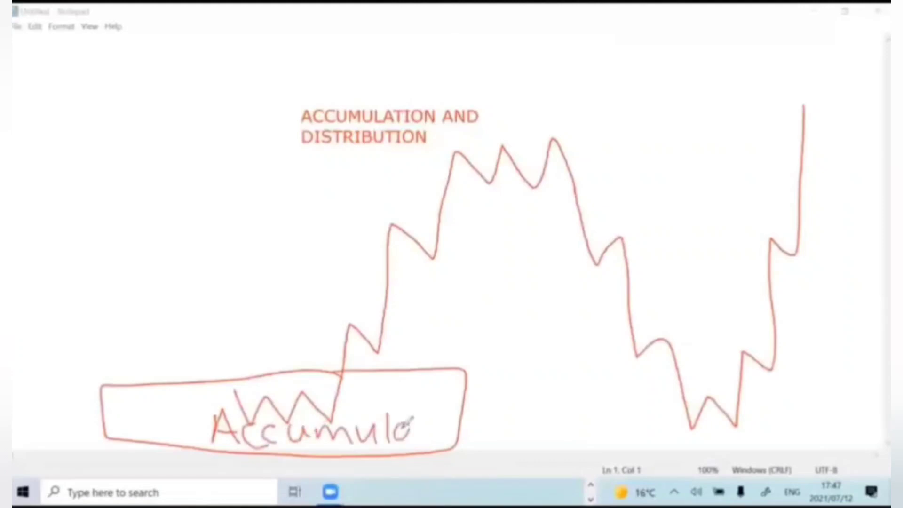
{"action": "mouse_move", "coordinate": [421, 404]}
{"action": "left_mouse_down"}
{"action": "mouse_move", "coordinate": [425, 439]}
{"action": "mouse_move", "coordinate": [435, 420]}
{"action": "left_mouse_up"}
{"action": "mouse_move", "coordinate": [436, 418]}
{"action": "left_mouse_down"}
{"action": "mouse_move", "coordinate": [437, 439]}
{"action": "mouse_move", "coordinate": [459, 418]}
{"action": "mouse_move", "coordinate": [501, 426]}
{"action": "left_mouse_up"}
{"action": "left_click", "coordinate": [442, 409]}
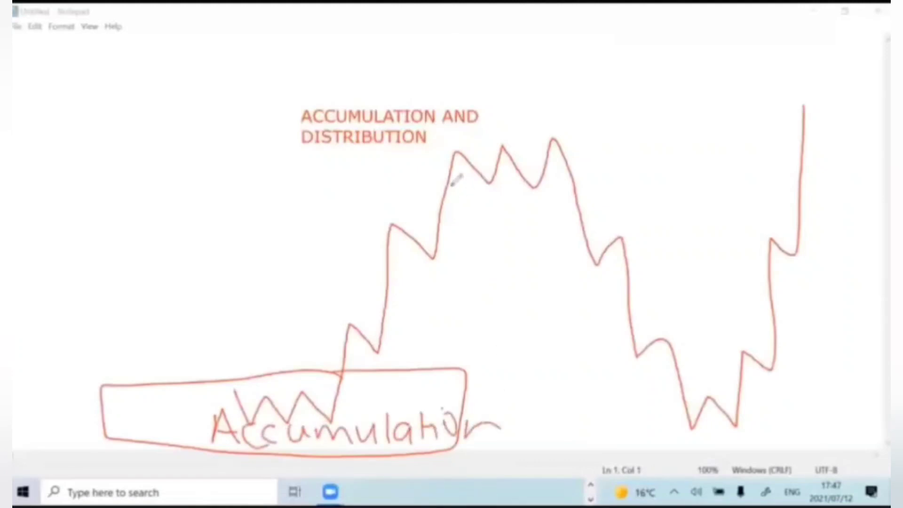
Bracket the top range with lines along troughs and peaks, and start writing 'Distribution'.
{"action": "left_click_drag", "start_coordinate": [409, 193], "coordinate": [652, 178]}
{"action": "left_click_drag", "start_coordinate": [397, 145], "coordinate": [680, 121]}
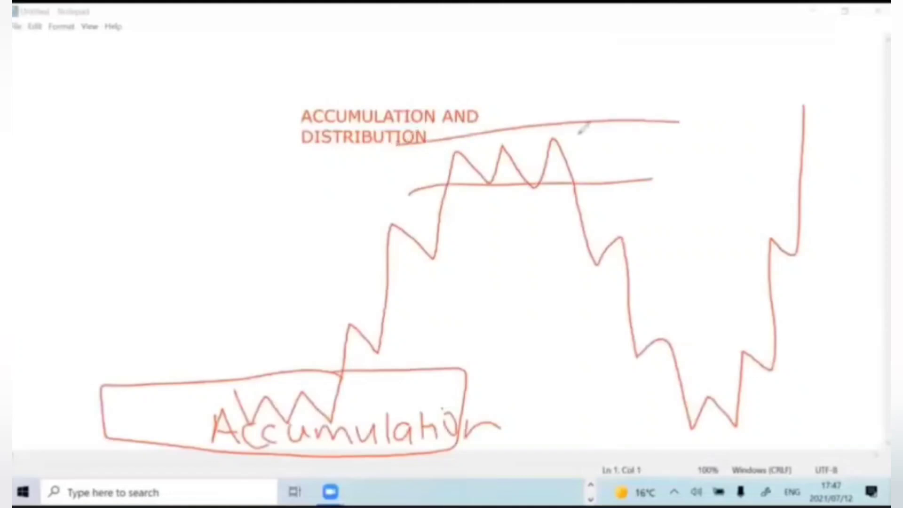
{"action": "left_click_drag", "start_coordinate": [584, 150], "coordinate": [583, 178]}
{"action": "mouse_move", "coordinate": [630, 144]}
{"action": "left_mouse_down"}
{"action": "mouse_move", "coordinate": [661, 146]}
{"action": "mouse_move", "coordinate": [686, 131]}
{"action": "mouse_move", "coordinate": [722, 141]}
{"action": "mouse_move", "coordinate": [747, 130]}
{"action": "mouse_move", "coordinate": [754, 113]}
{"action": "mouse_move", "coordinate": [769, 136]}
{"action": "mouse_move", "coordinate": [790, 124]}
{"action": "left_mouse_up"}
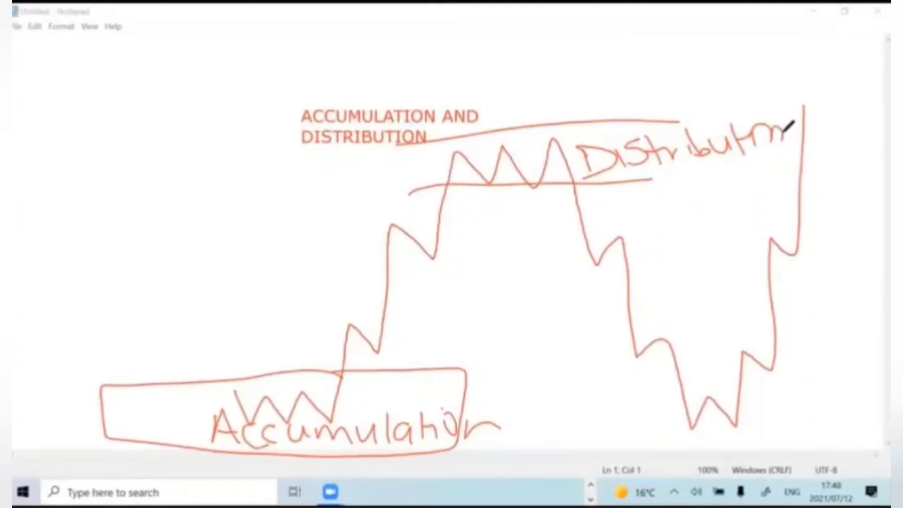
Handwrite the session note above the Accumulation box and add a squiggle beside the title.
{"action": "mouse_move", "coordinate": [155, 356]}
{"action": "left_mouse_down"}
{"action": "mouse_move", "coordinate": [175, 344]}
{"action": "mouse_move", "coordinate": [209, 382]}
{"action": "left_mouse_up"}
{"action": "left_click_drag", "start_coordinate": [228, 350], "coordinate": [235, 374]}
{"action": "mouse_move", "coordinate": [231, 374]}
{"action": "left_mouse_down"}
{"action": "mouse_move", "coordinate": [239, 344]}
{"action": "mouse_move", "coordinate": [264, 366]}
{"action": "mouse_move", "coordinate": [293, 326]}
{"action": "mouse_move", "coordinate": [301, 353]}
{"action": "mouse_move", "coordinate": [299, 342]}
{"action": "left_mouse_up"}
{"action": "mouse_move", "coordinate": [323, 329]}
{"action": "left_mouse_down"}
{"action": "mouse_move", "coordinate": [306, 351]}
{"action": "mouse_move", "coordinate": [364, 329]}
{"action": "mouse_move", "coordinate": [385, 350]}
{"action": "left_mouse_up"}
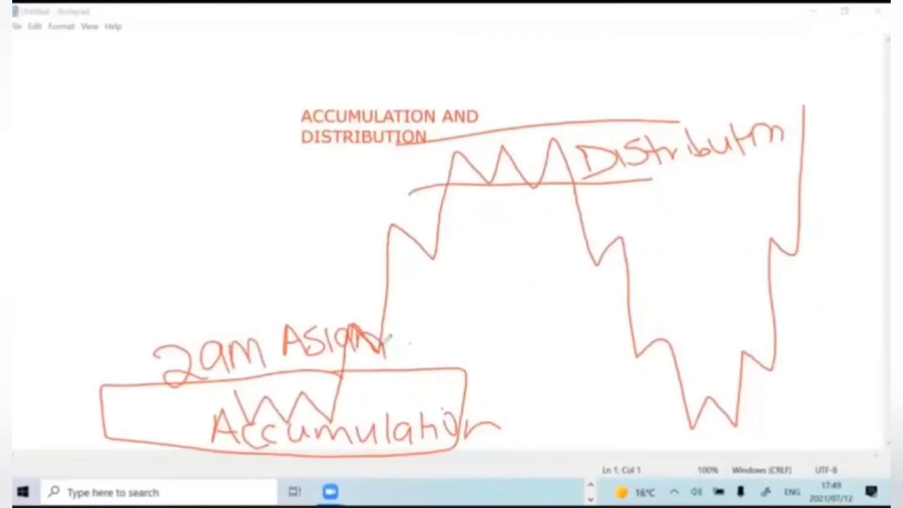
{"action": "left_click_drag", "start_coordinate": [375, 351], "coordinate": [383, 350]}
{"action": "mouse_move", "coordinate": [485, 124]}
{"action": "left_mouse_down"}
{"action": "mouse_move", "coordinate": [531, 113]}
{"action": "mouse_move", "coordinate": [444, 155]}
{"action": "mouse_move", "coordinate": [546, 193]}
{"action": "mouse_move", "coordinate": [567, 142]}
{"action": "mouse_move", "coordinate": [505, 113]}
{"action": "left_mouse_up"}
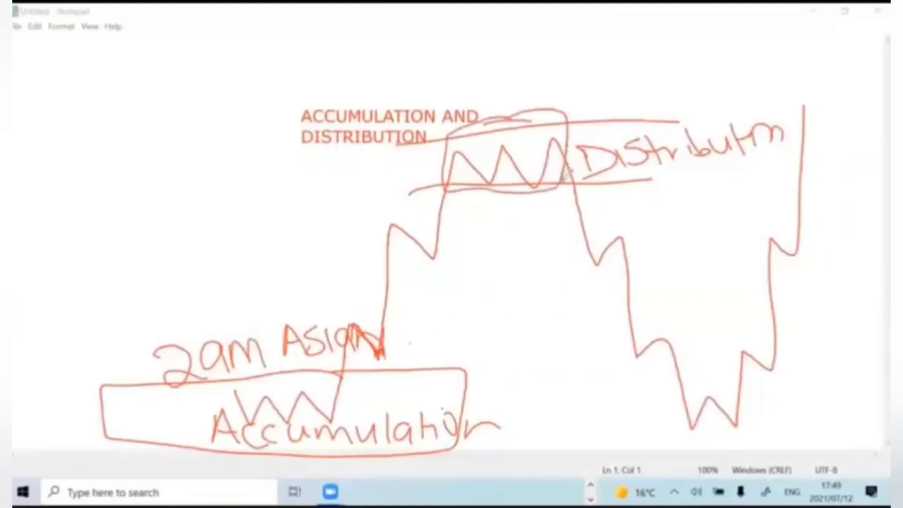
Draw an arrow from the distribution loop down to the lows and label New York above.
{"action": "mouse_move", "coordinate": [565, 195]}
{"action": "left_mouse_down"}
{"action": "mouse_move", "coordinate": [581, 262]}
{"action": "mouse_move", "coordinate": [658, 433]}
{"action": "left_mouse_up"}
{"action": "mouse_move", "coordinate": [639, 402]}
{"action": "left_mouse_down"}
{"action": "mouse_move", "coordinate": [633, 420]}
{"action": "mouse_move", "coordinate": [661, 399]}
{"action": "mouse_move", "coordinate": [624, 421]}
{"action": "left_mouse_up"}
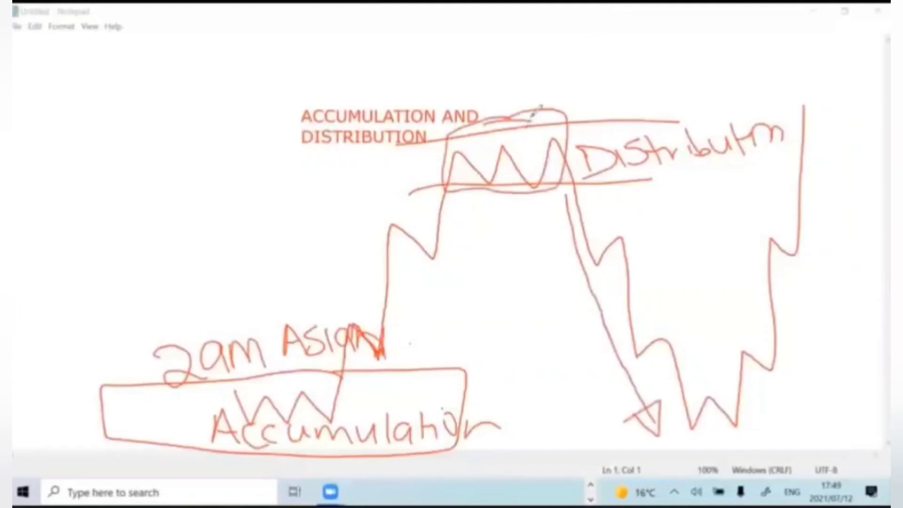
{"action": "left_click_drag", "start_coordinate": [536, 118], "coordinate": [536, 140]}
{"action": "mouse_move", "coordinate": [540, 137]}
{"action": "left_mouse_down"}
{"action": "mouse_move", "coordinate": [603, 123]}
{"action": "mouse_move", "coordinate": [639, 101]}
{"action": "mouse_move", "coordinate": [656, 99]}
{"action": "mouse_move", "coordinate": [668, 115]}
{"action": "left_mouse_up"}
{"action": "left_click_drag", "start_coordinate": [677, 100], "coordinate": [698, 113]}
Add pointer lines and a tick on the rising leg, and finish the New York label.
{"action": "mouse_move", "coordinate": [388, 237]}
{"action": "left_mouse_down"}
{"action": "mouse_move", "coordinate": [377, 250]}
{"action": "mouse_move", "coordinate": [408, 204]}
{"action": "left_mouse_up"}
{"action": "mouse_move", "coordinate": [364, 254]}
{"action": "left_mouse_down"}
{"action": "mouse_move", "coordinate": [401, 217]}
{"action": "mouse_move", "coordinate": [303, 230]}
{"action": "left_mouse_up"}
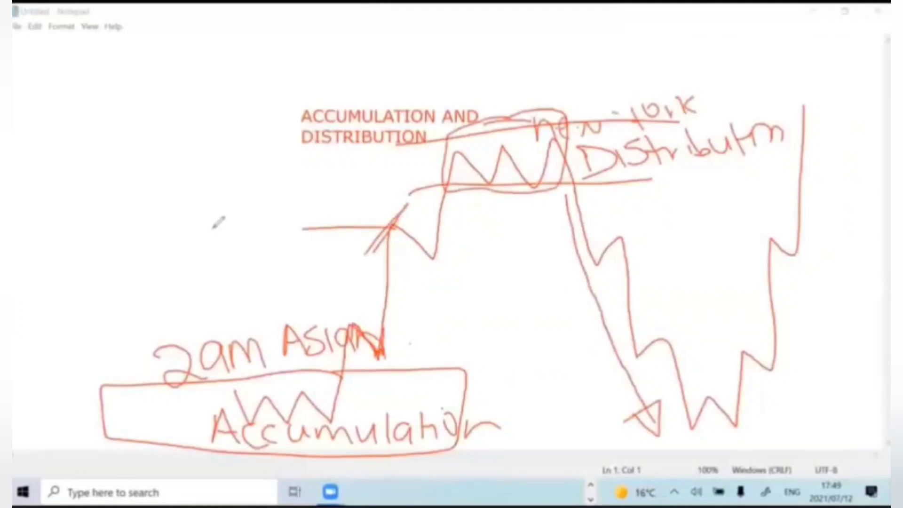
{"action": "mouse_move", "coordinate": [188, 223]}
{"action": "left_mouse_down"}
{"action": "mouse_move", "coordinate": [232, 226]}
{"action": "mouse_move", "coordinate": [275, 197]}
{"action": "mouse_move", "coordinate": [265, 173]}
{"action": "mouse_move", "coordinate": [274, 184]}
{"action": "mouse_move", "coordinate": [305, 174]}
{"action": "left_mouse_up"}
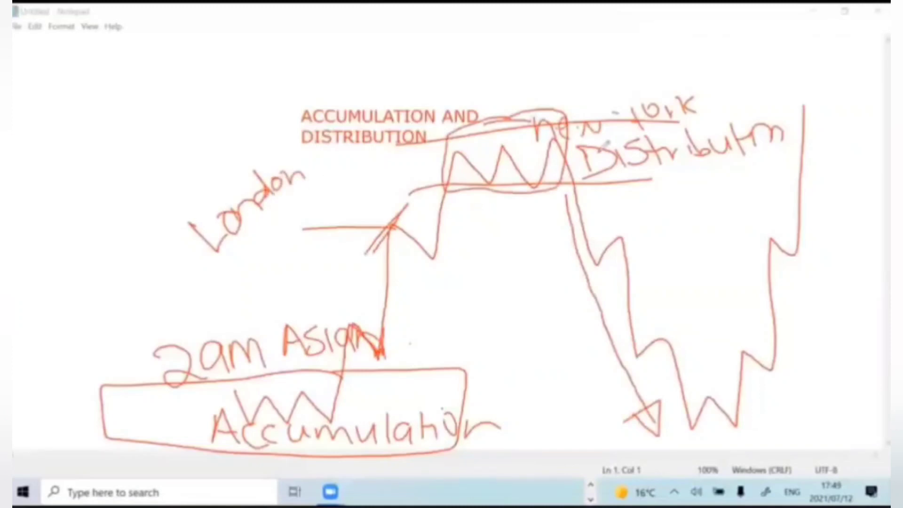
{"action": "mouse_move", "coordinate": [576, 126]}
{"action": "left_mouse_down"}
{"action": "mouse_move", "coordinate": [585, 132]}
{"action": "mouse_move", "coordinate": [604, 116]}
{"action": "left_mouse_up"}
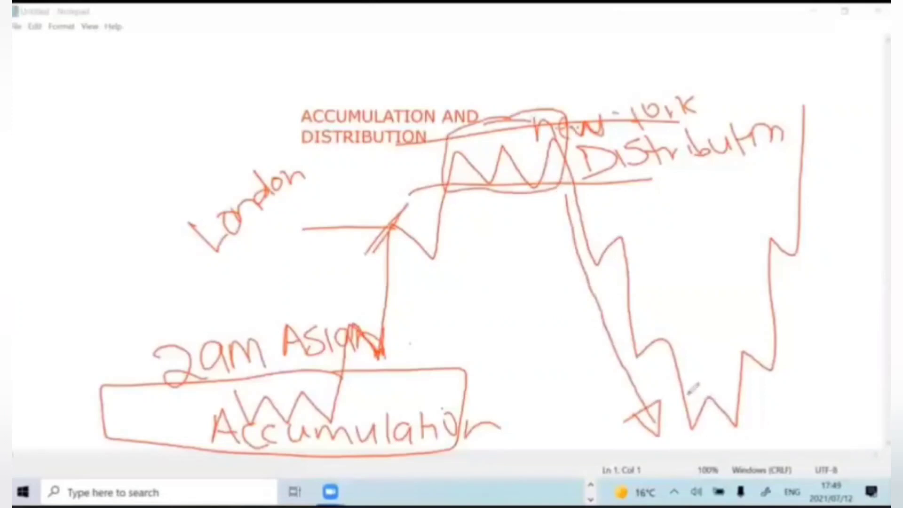
Circle the final lows, link them to the accumulation box, draw the rally line, then clear all ink.
{"action": "mouse_move", "coordinate": [673, 379]}
{"action": "left_mouse_down"}
{"action": "mouse_move", "coordinate": [735, 372]}
{"action": "mouse_move", "coordinate": [740, 430]}
{"action": "mouse_move", "coordinate": [682, 387]}
{"action": "mouse_move", "coordinate": [443, 412]}
{"action": "mouse_move", "coordinate": [451, 421]}
{"action": "left_mouse_up"}
{"action": "left_click_drag", "start_coordinate": [458, 385], "coordinate": [456, 413]}
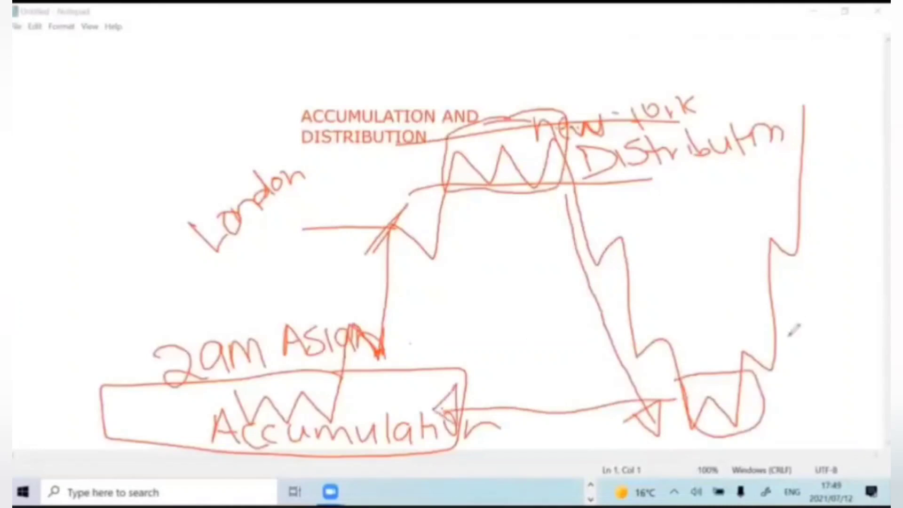
{"action": "mouse_move", "coordinate": [780, 301]}
{"action": "left_mouse_down"}
{"action": "mouse_move", "coordinate": [834, 69]}
{"action": "mouse_move", "coordinate": [808, 85]}
{"action": "left_mouse_up"}
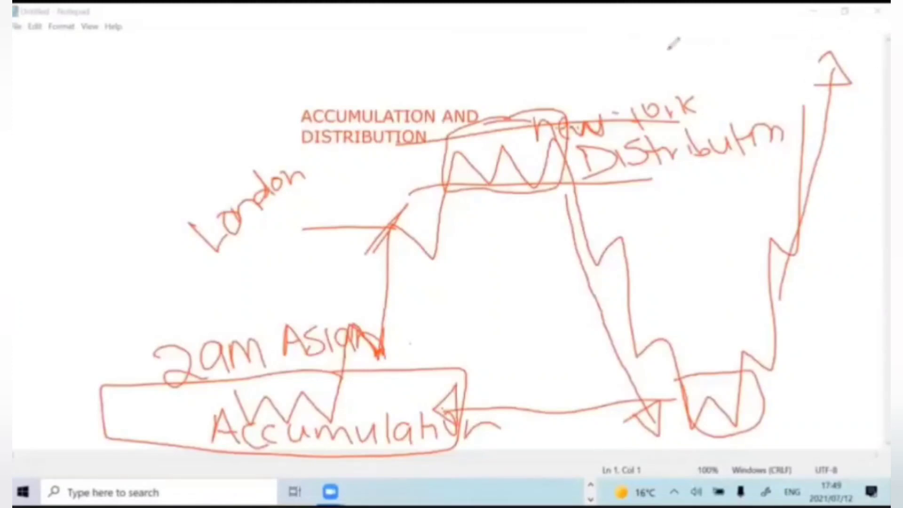
{"action": "key", "text": "e"}
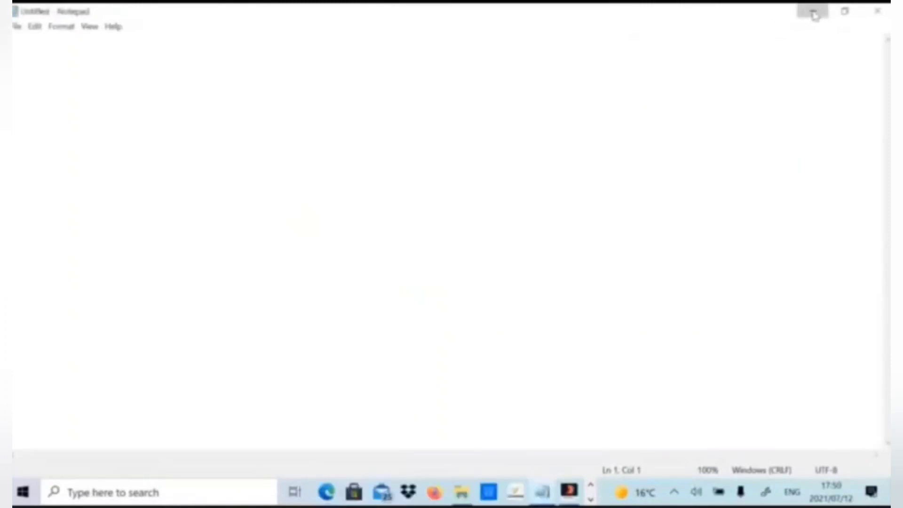
Minimize Notepad and open the accumulation-distribution image from Saved Pictures.
{"action": "left_click", "coordinate": [814, 15]}
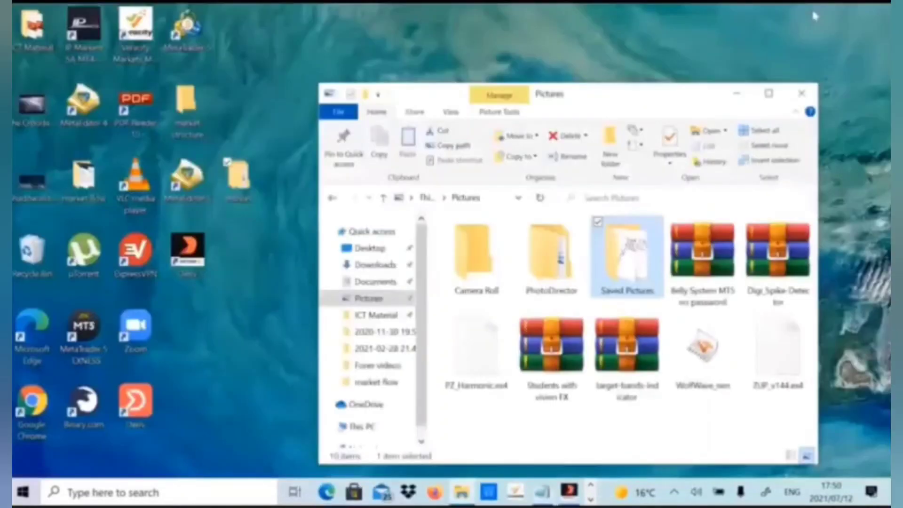
{"action": "double_click", "coordinate": [631, 284]}
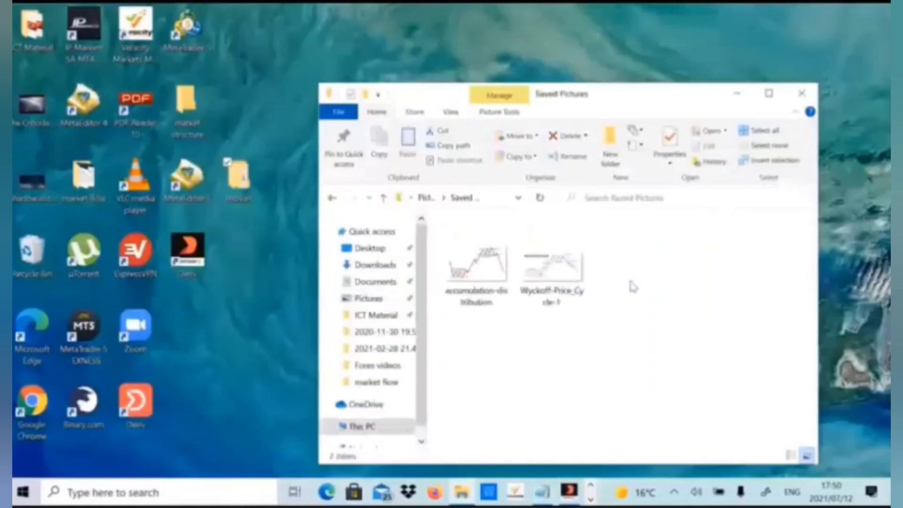
{"action": "double_click", "coordinate": [489, 272]}
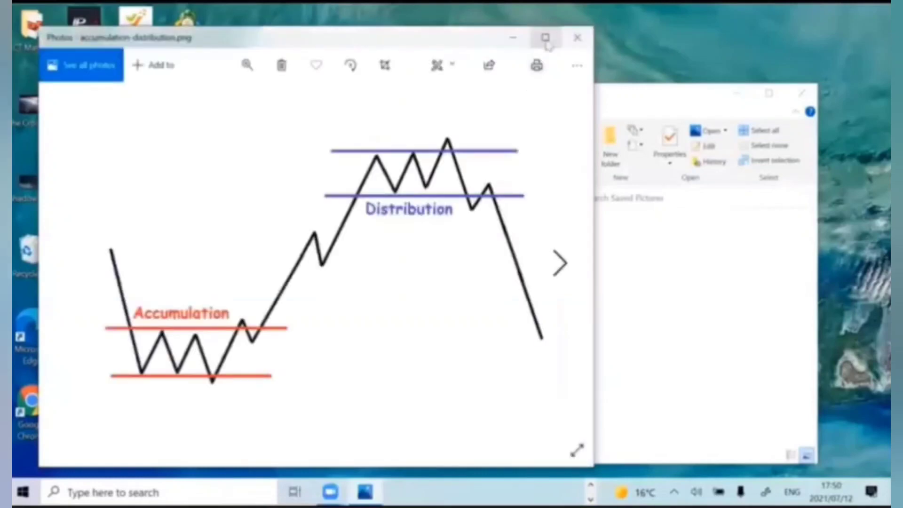
Maximize Photos, trace the accumulation range and distribution peak in red ink, then minimize it.
{"action": "left_click", "coordinate": [545, 37]}
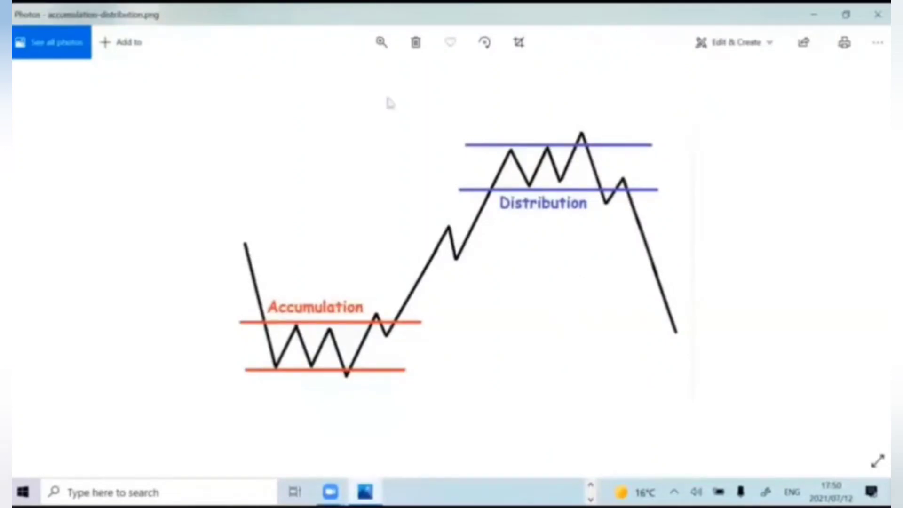
{"action": "mouse_move", "coordinate": [275, 361]}
{"action": "left_mouse_down"}
{"action": "mouse_move", "coordinate": [296, 325]}
{"action": "mouse_move", "coordinate": [331, 315]}
{"action": "mouse_move", "coordinate": [351, 334]}
{"action": "mouse_move", "coordinate": [362, 332]}
{"action": "mouse_move", "coordinate": [398, 269]}
{"action": "left_mouse_up"}
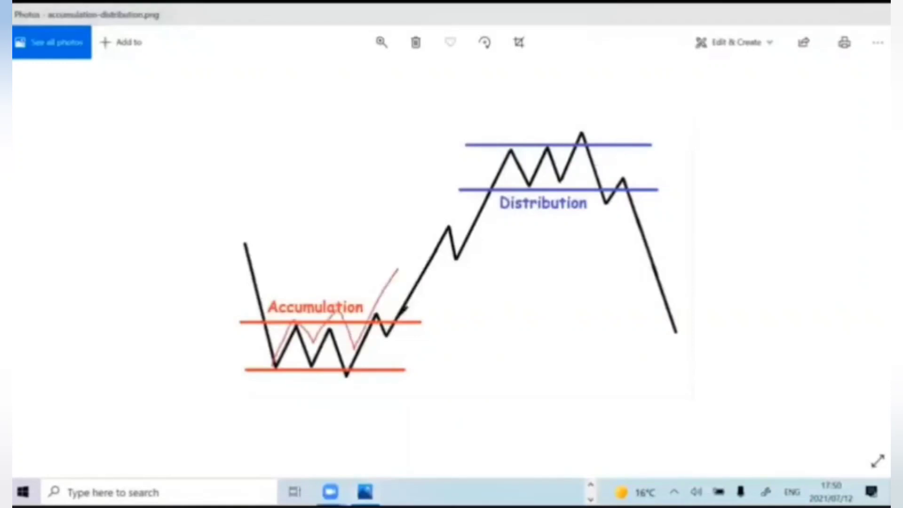
{"action": "mouse_move", "coordinate": [394, 308]}
{"action": "left_mouse_down"}
{"action": "mouse_move", "coordinate": [262, 334]}
{"action": "mouse_move", "coordinate": [385, 383]}
{"action": "mouse_move", "coordinate": [405, 324]}
{"action": "left_mouse_up"}
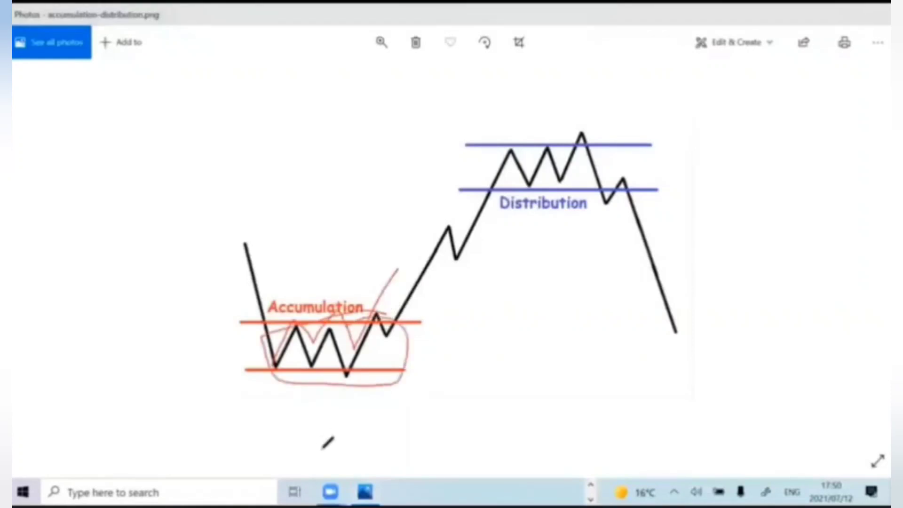
{"action": "mouse_move", "coordinate": [502, 151]}
{"action": "left_mouse_down"}
{"action": "mouse_move", "coordinate": [528, 172]}
{"action": "mouse_move", "coordinate": [565, 178]}
{"action": "mouse_move", "coordinate": [580, 126]}
{"action": "mouse_move", "coordinate": [618, 230]}
{"action": "left_mouse_up"}
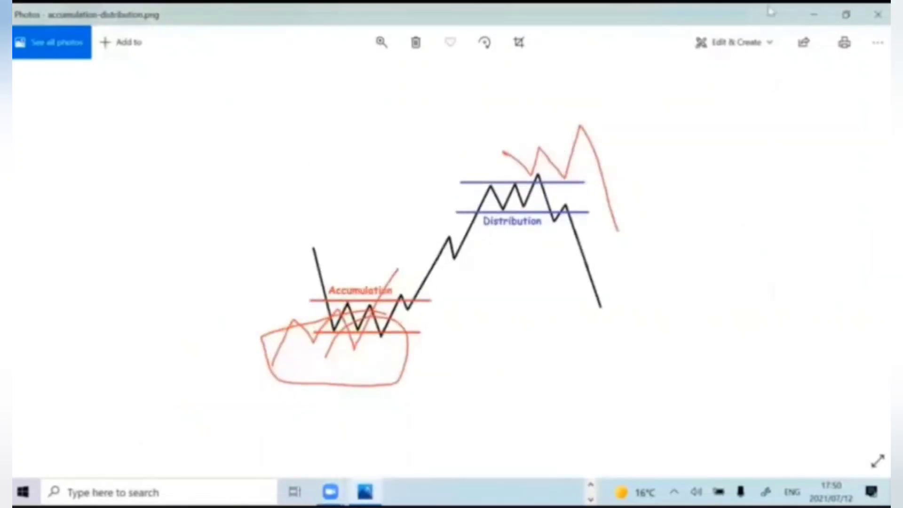
{"action": "left_click", "coordinate": [814, 15]}
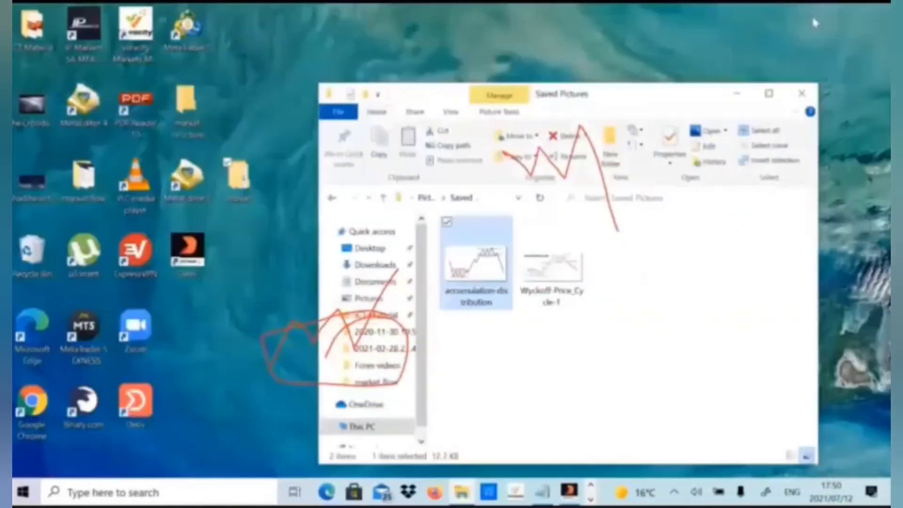
Open Wyckoff-Price_Cycle-1, clear the leftover red ink, and narrow the Photos window.
{"action": "left_click", "coordinate": [577, 281]}
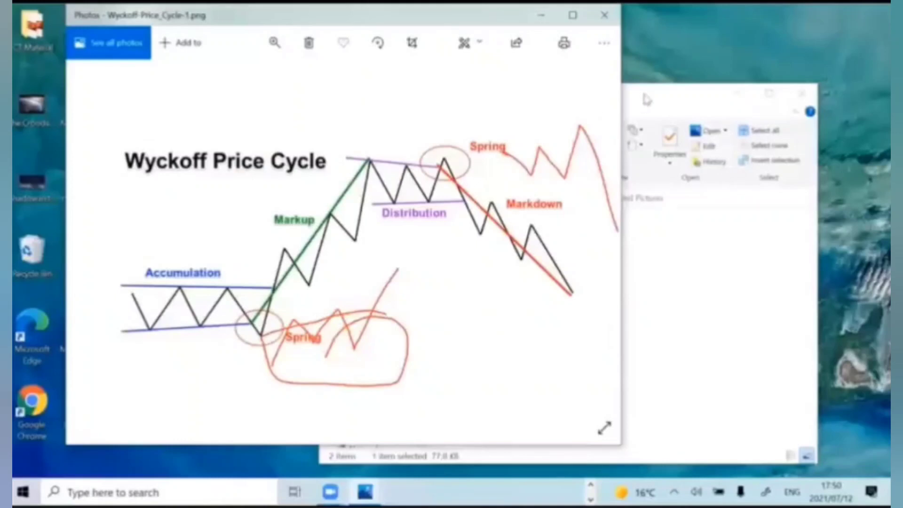
{"action": "key", "text": "Escape"}
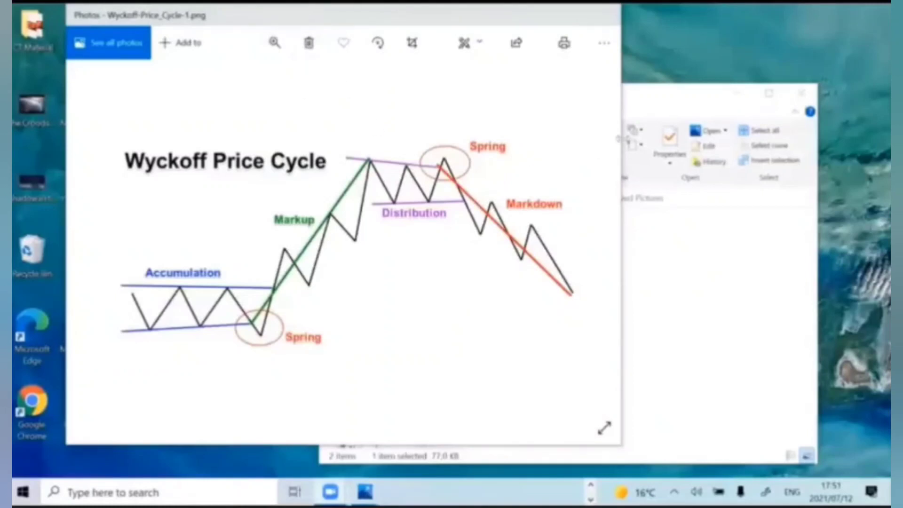
{"action": "left_click_drag", "start_coordinate": [620, 139], "coordinate": [413, 142]}
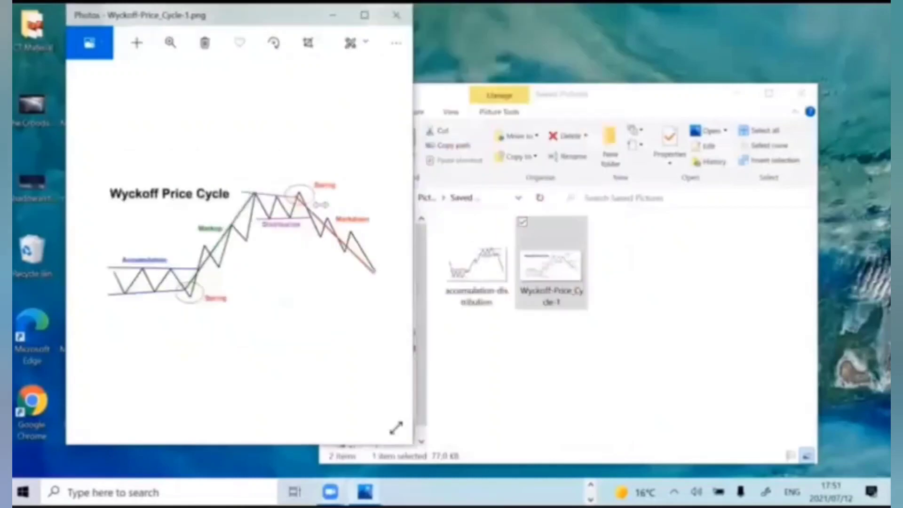
Minimize Photos and select the Veracity Markets MT4 desktop shortcut.
{"action": "left_click", "coordinate": [334, 15]}
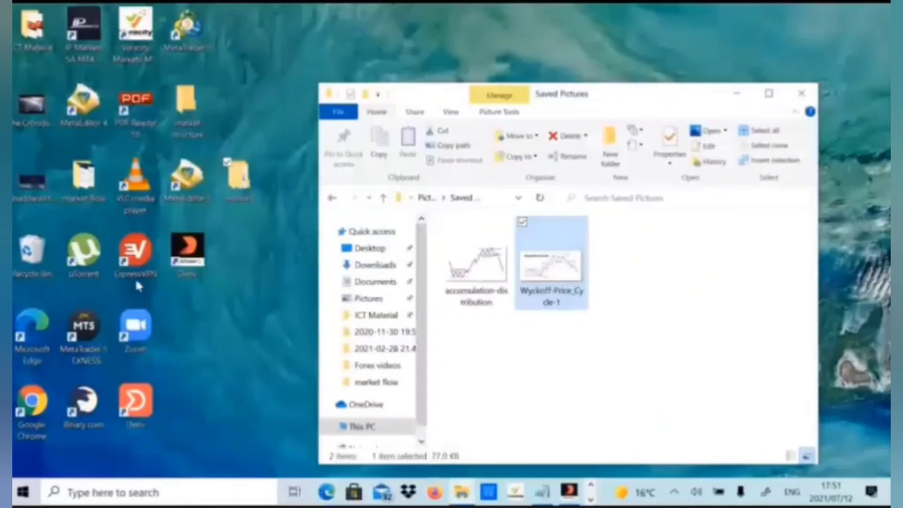
{"action": "left_click", "coordinate": [131, 58]}
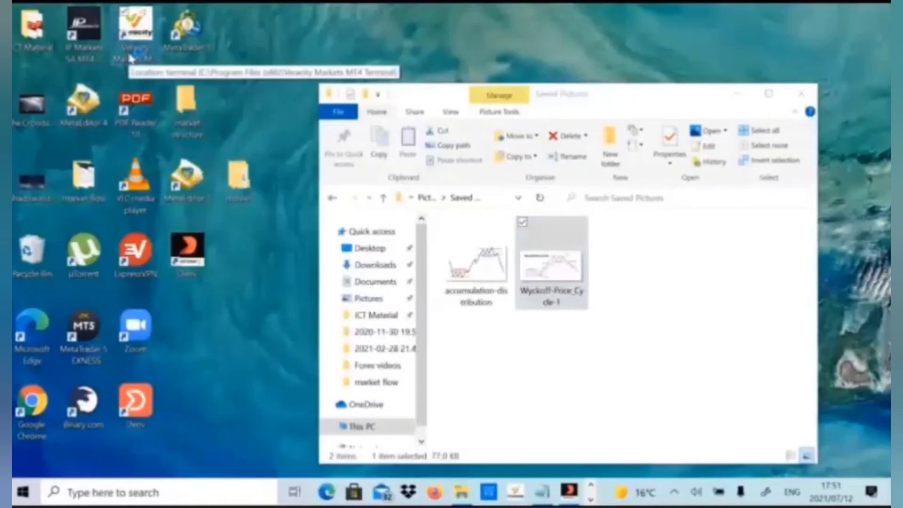
Launch the Veracity Markets MT4 terminal maximized on the NAS100.cfd H4 chart, zooming out and back in.
{"action": "double_click", "coordinate": [131, 58]}
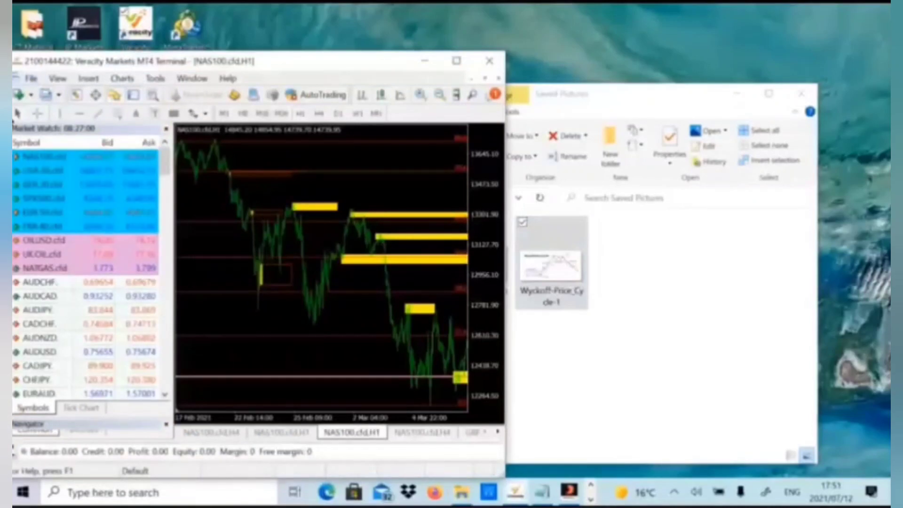
{"action": "left_click", "coordinate": [221, 432]}
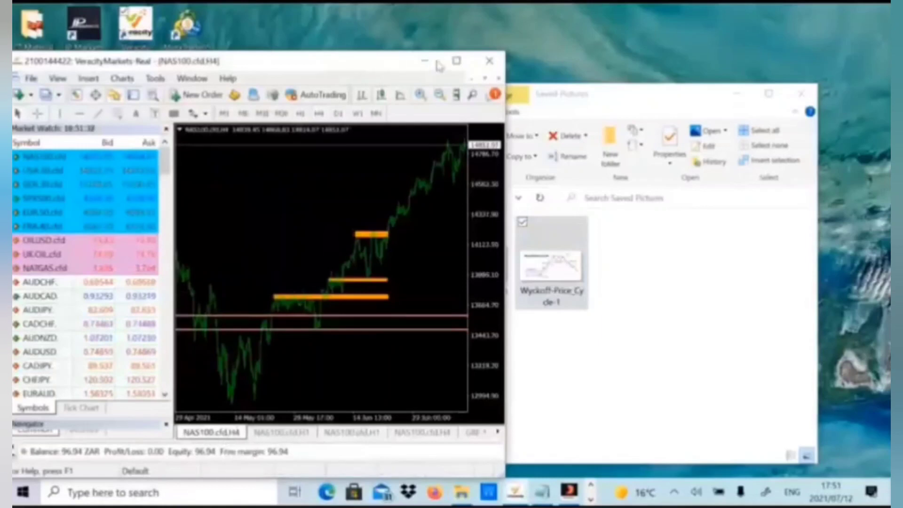
{"action": "left_click", "coordinate": [457, 61]}
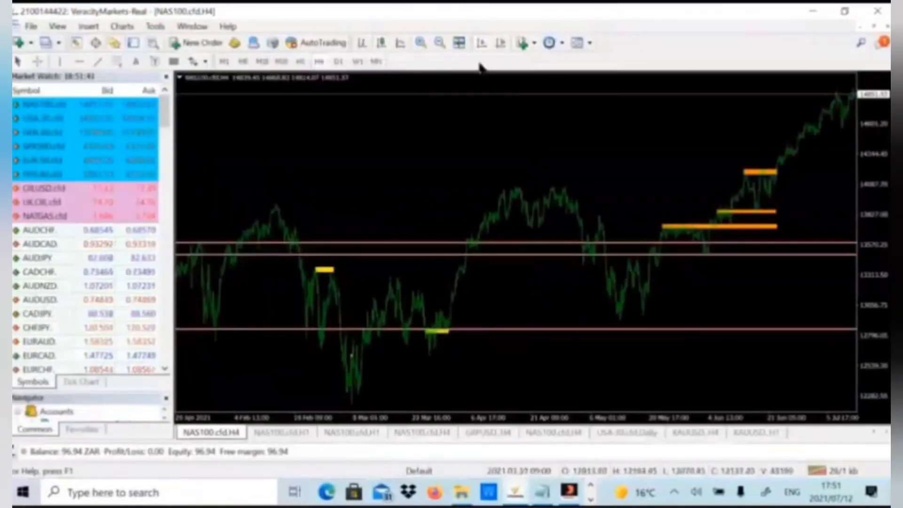
{"action": "left_click", "coordinate": [440, 42]}
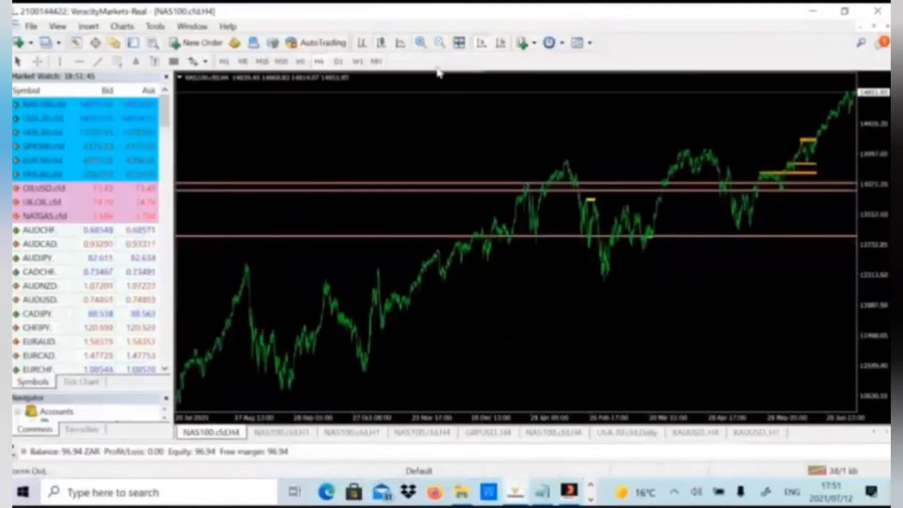
{"action": "left_click", "coordinate": [420, 43]}
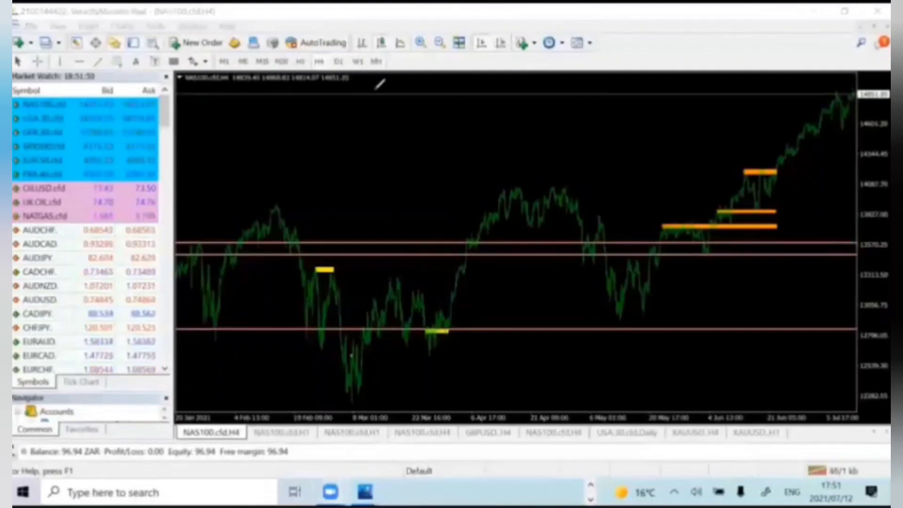
{"action": "mouse_move", "coordinate": [648, 251]}
{"action": "left_mouse_down"}
{"action": "mouse_move", "coordinate": [589, 256]}
{"action": "mouse_move", "coordinate": [583, 324]}
{"action": "mouse_move", "coordinate": [677, 301]}
{"action": "left_mouse_up"}
{"action": "mouse_move", "coordinate": [484, 167]}
{"action": "left_mouse_down"}
{"action": "mouse_move", "coordinate": [495, 230]}
{"action": "mouse_move", "coordinate": [585, 181]}
{"action": "mouse_move", "coordinate": [476, 153]}
{"action": "left_mouse_up"}
{"action": "mouse_move", "coordinate": [451, 267]}
{"action": "left_mouse_down"}
{"action": "mouse_move", "coordinate": [417, 278]}
{"action": "mouse_move", "coordinate": [390, 375]}
{"action": "mouse_move", "coordinate": [462, 363]}
{"action": "mouse_move", "coordinate": [412, 284]}
{"action": "left_mouse_up"}
{"action": "mouse_move", "coordinate": [636, 332]}
{"action": "left_mouse_down"}
{"action": "mouse_move", "coordinate": [644, 370]}
{"action": "mouse_move", "coordinate": [655, 348]}
{"action": "mouse_move", "coordinate": [620, 357]}
{"action": "left_mouse_up"}
{"action": "mouse_move", "coordinate": [719, 408]}
{"action": "left_mouse_down"}
{"action": "mouse_move", "coordinate": [719, 362]}
{"action": "mouse_move", "coordinate": [755, 330]}
{"action": "mouse_move", "coordinate": [778, 409]}
{"action": "mouse_move", "coordinate": [808, 293]}
{"action": "left_mouse_up"}
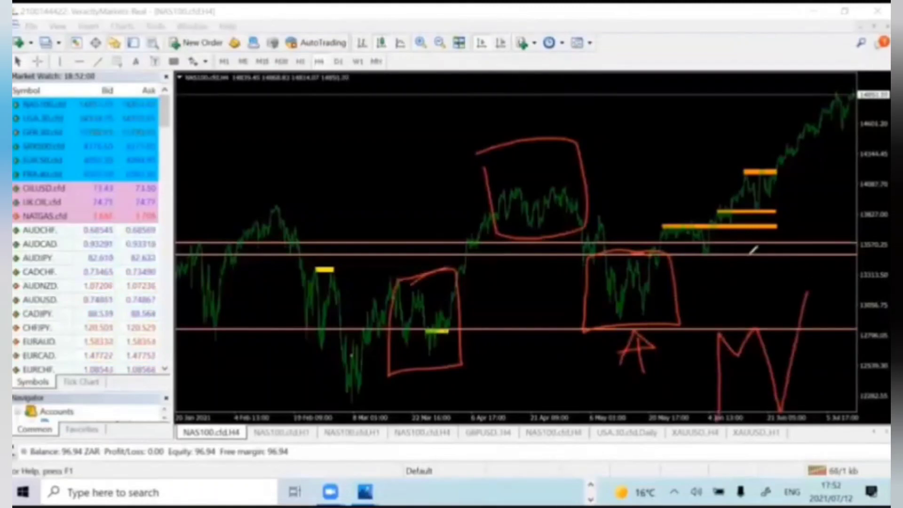
{"action": "left_click_drag", "start_coordinate": [618, 306], "coordinate": [652, 308]}
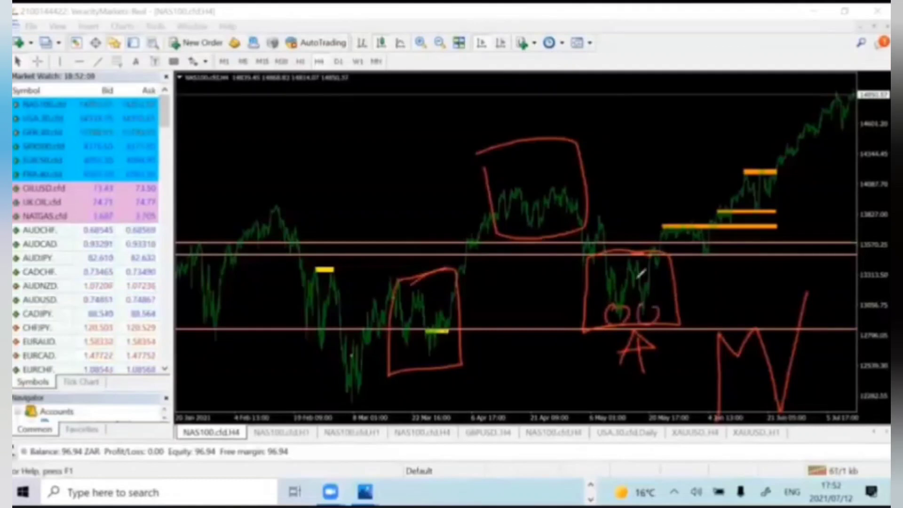
{"action": "left_click_drag", "start_coordinate": [636, 253], "coordinate": [643, 256]}
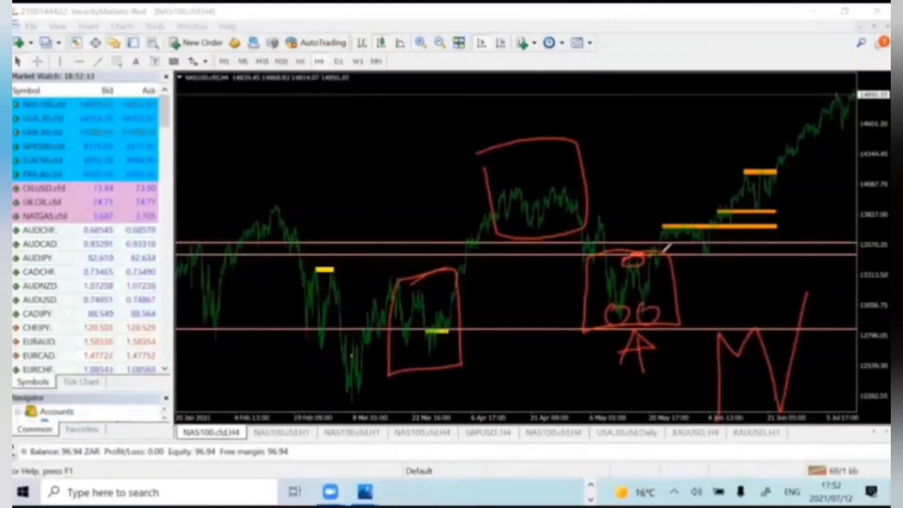
{"action": "mouse_move", "coordinate": [514, 187]}
{"action": "left_mouse_down"}
{"action": "mouse_move", "coordinate": [524, 221]}
{"action": "mouse_move", "coordinate": [537, 224]}
{"action": "mouse_move", "coordinate": [551, 183]}
{"action": "left_mouse_up"}
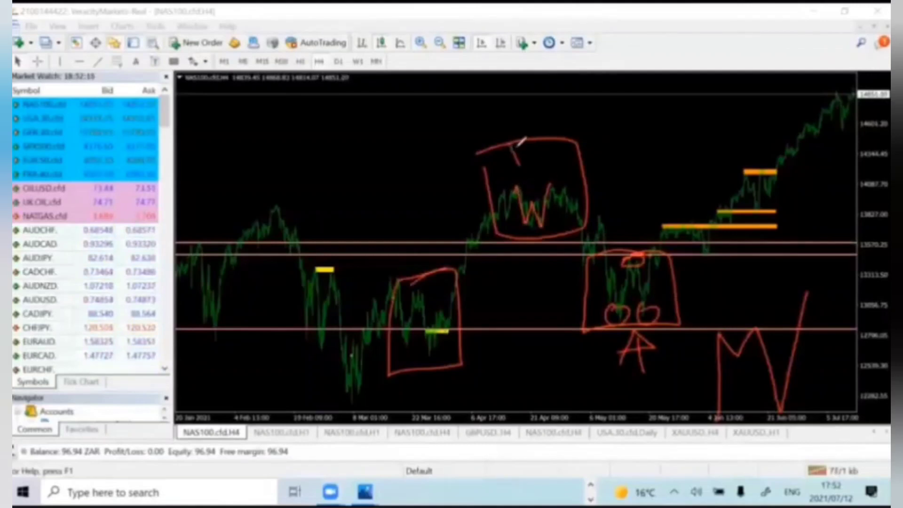
{"action": "mouse_move", "coordinate": [437, 479]}
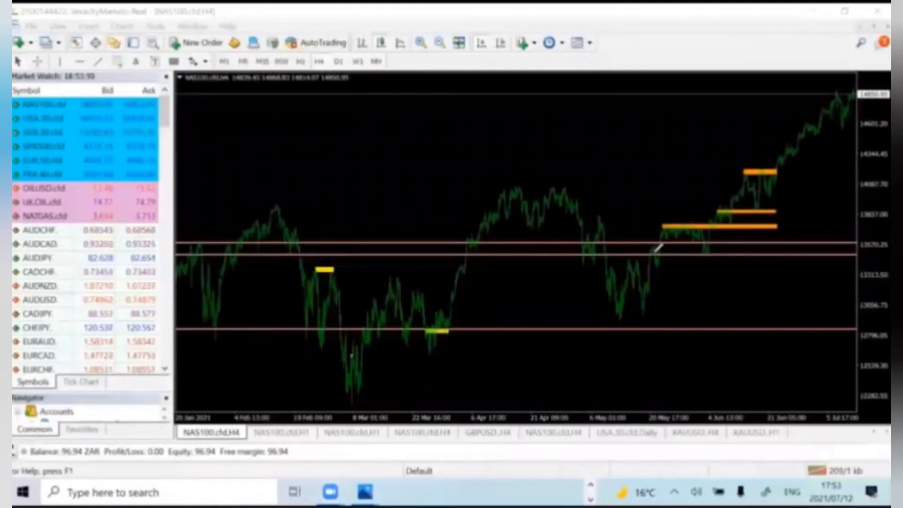
{"action": "mouse_move", "coordinate": [657, 254]}
{"action": "left_mouse_down"}
{"action": "mouse_move", "coordinate": [588, 272]}
{"action": "mouse_move", "coordinate": [668, 325]}
{"action": "mouse_move", "coordinate": [656, 256]}
{"action": "left_mouse_up"}
{"action": "mouse_move", "coordinate": [591, 172]}
{"action": "left_mouse_down"}
{"action": "mouse_move", "coordinate": [484, 185]}
{"action": "mouse_move", "coordinate": [583, 230]}
{"action": "mouse_move", "coordinate": [595, 155]}
{"action": "left_mouse_up"}
{"action": "mouse_move", "coordinate": [462, 281]}
{"action": "left_mouse_down"}
{"action": "mouse_move", "coordinate": [387, 357]}
{"action": "mouse_move", "coordinate": [459, 359]}
{"action": "mouse_move", "coordinate": [457, 272]}
{"action": "left_mouse_up"}
{"action": "mouse_move", "coordinate": [402, 341]}
{"action": "left_mouse_down"}
{"action": "mouse_move", "coordinate": [413, 303]}
{"action": "mouse_move", "coordinate": [429, 305]}
{"action": "mouse_move", "coordinate": [437, 349]}
{"action": "mouse_move", "coordinate": [520, 180]}
{"action": "mouse_move", "coordinate": [529, 218]}
{"action": "mouse_move", "coordinate": [545, 225]}
{"action": "mouse_move", "coordinate": [559, 179]}
{"action": "mouse_move", "coordinate": [619, 316]}
{"action": "mouse_move", "coordinate": [625, 258]}
{"action": "mouse_move", "coordinate": [636, 261]}
{"action": "mouse_move", "coordinate": [645, 308]}
{"action": "mouse_move", "coordinate": [663, 217]}
{"action": "left_mouse_up"}
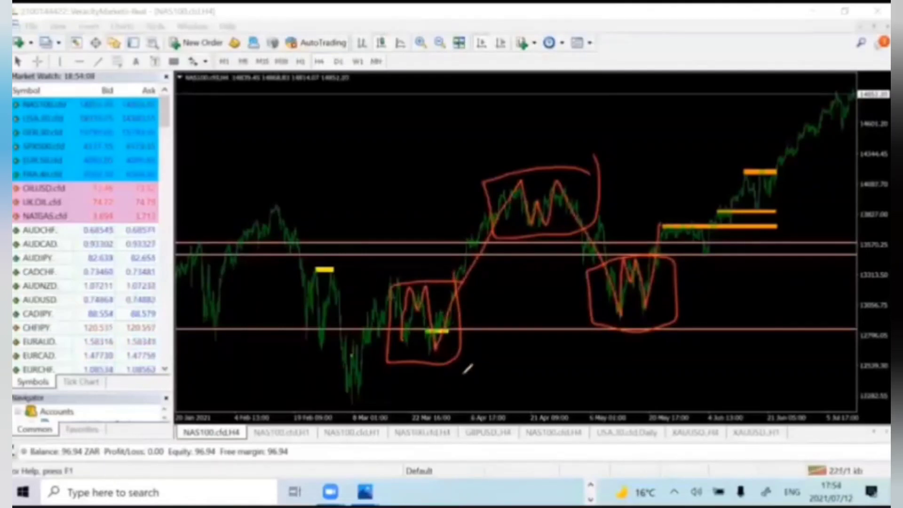
{"action": "mouse_move", "coordinate": [406, 338]}
{"action": "left_mouse_down"}
{"action": "mouse_move", "coordinate": [402, 347]}
{"action": "mouse_move", "coordinate": [425, 335]}
{"action": "left_mouse_up"}
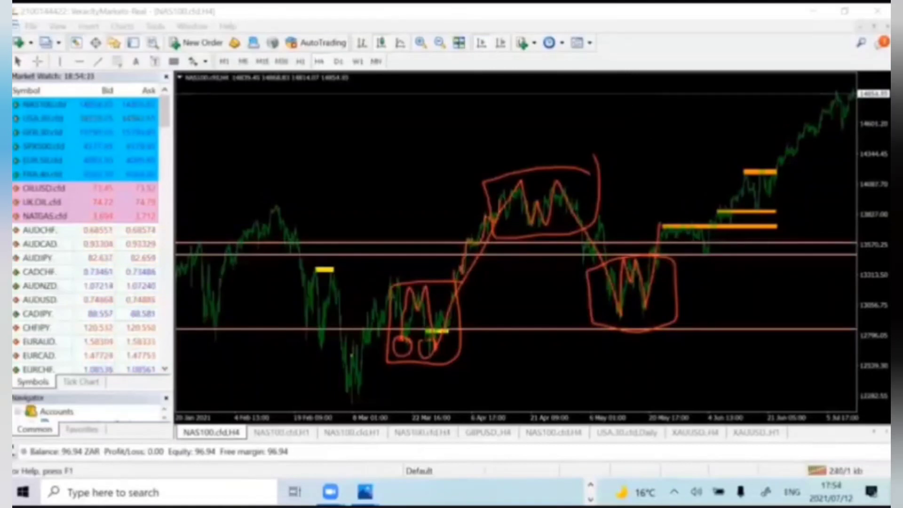
{"action": "key", "text": "e"}
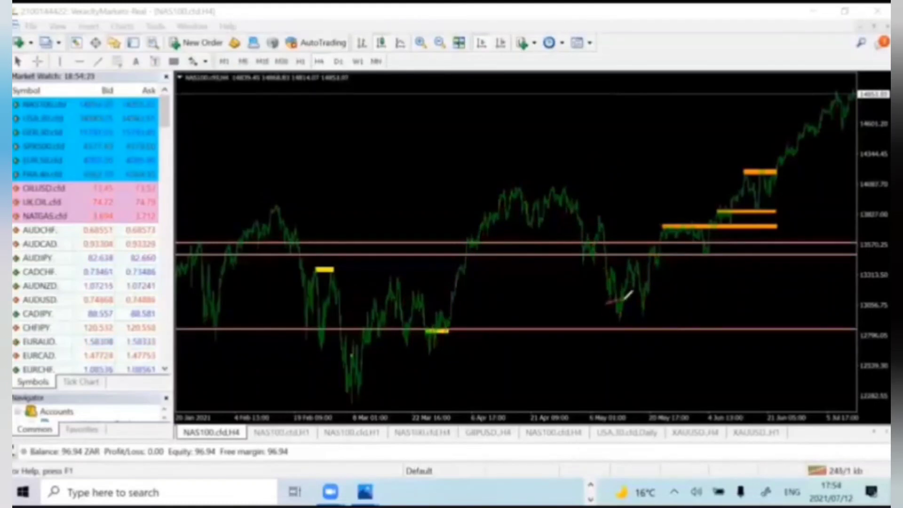
{"action": "mouse_move", "coordinate": [623, 300]}
{"action": "left_mouse_down"}
{"action": "mouse_move", "coordinate": [620, 311]}
{"action": "mouse_move", "coordinate": [611, 301]}
{"action": "mouse_move", "coordinate": [648, 322]}
{"action": "mouse_move", "coordinate": [638, 304]}
{"action": "mouse_move", "coordinate": [652, 243]}
{"action": "mouse_move", "coordinate": [663, 270]}
{"action": "mouse_move", "coordinate": [651, 264]}
{"action": "left_mouse_up"}
{"action": "mouse_move", "coordinate": [658, 271]}
{"action": "left_mouse_down"}
{"action": "mouse_move", "coordinate": [665, 229]}
{"action": "mouse_move", "coordinate": [712, 258]}
{"action": "mouse_move", "coordinate": [700, 254]}
{"action": "left_mouse_up"}
{"action": "mouse_move", "coordinate": [700, 254]}
{"action": "left_mouse_down"}
{"action": "mouse_move", "coordinate": [705, 242]}
{"action": "mouse_move", "coordinate": [714, 253]}
{"action": "left_mouse_up"}
{"action": "mouse_move", "coordinate": [712, 245]}
{"action": "left_mouse_down"}
{"action": "mouse_move", "coordinate": [721, 242]}
{"action": "mouse_move", "coordinate": [709, 210]}
{"action": "mouse_move", "coordinate": [733, 220]}
{"action": "mouse_move", "coordinate": [742, 183]}
{"action": "mouse_move", "coordinate": [757, 204]}
{"action": "mouse_move", "coordinate": [746, 214]}
{"action": "mouse_move", "coordinate": [775, 155]}
{"action": "mouse_move", "coordinate": [781, 164]}
{"action": "mouse_move", "coordinate": [792, 150]}
{"action": "mouse_move", "coordinate": [798, 158]}
{"action": "mouse_move", "coordinate": [811, 129]}
{"action": "mouse_move", "coordinate": [821, 134]}
{"action": "left_mouse_up"}
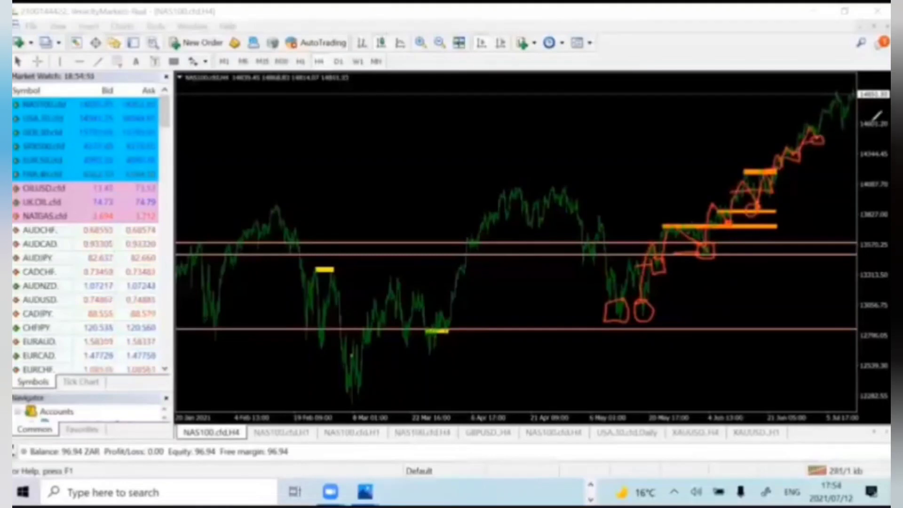
{"action": "left_click_drag", "start_coordinate": [821, 140], "coordinate": [825, 111]}
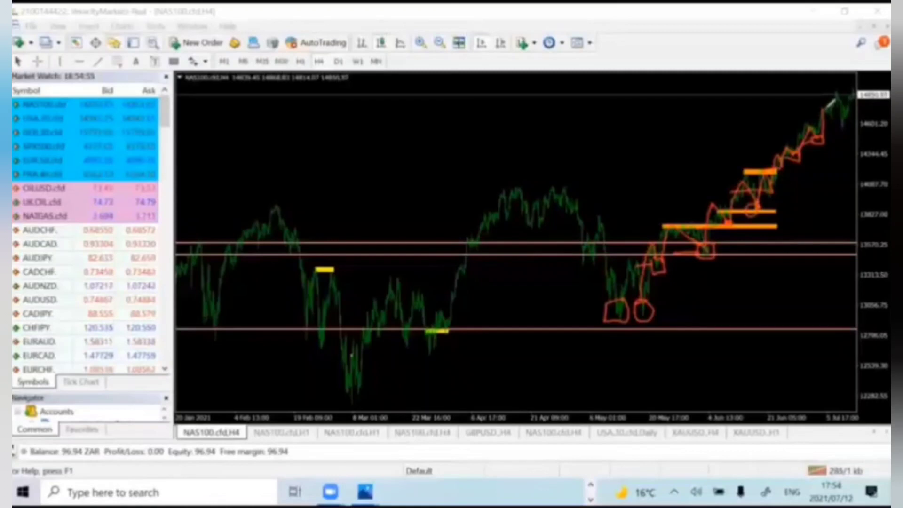
{"action": "mouse_move", "coordinate": [836, 95]}
{"action": "left_mouse_down"}
{"action": "mouse_move", "coordinate": [840, 126]}
{"action": "mouse_move", "coordinate": [846, 120]}
{"action": "left_mouse_up"}
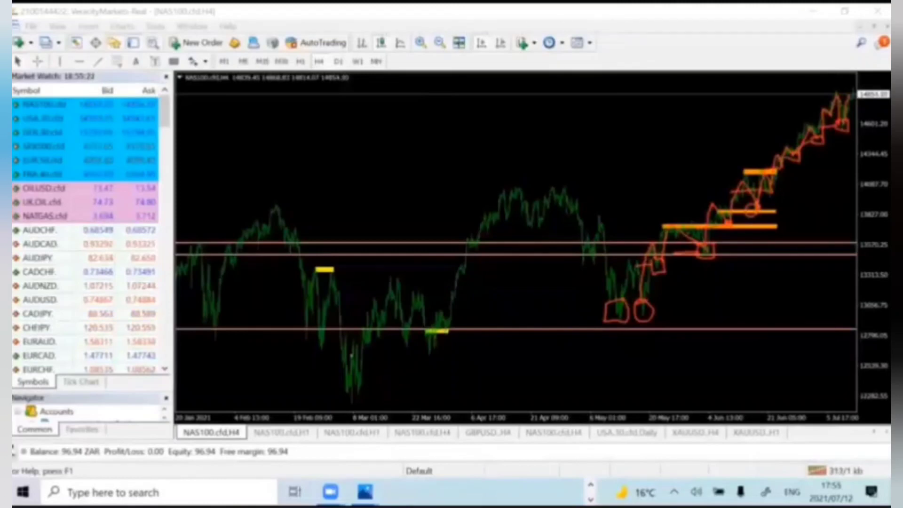
{"action": "key", "text": "e"}
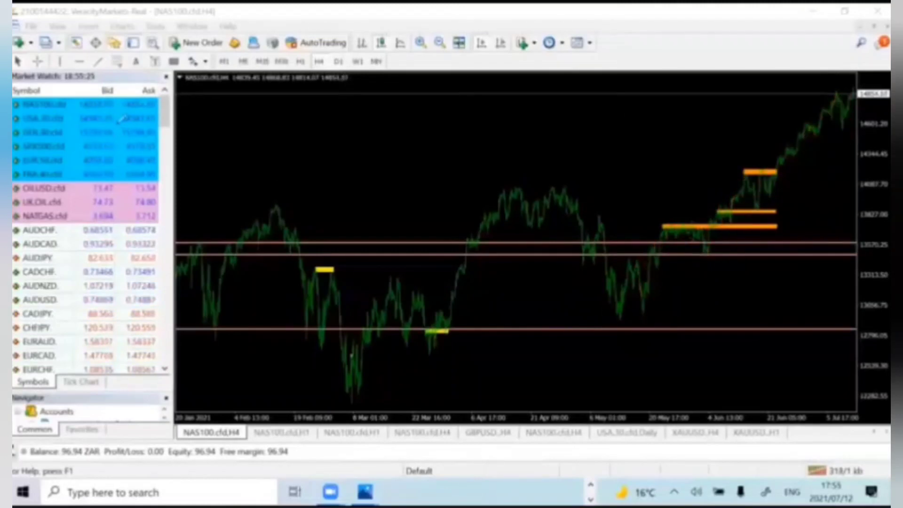
Load GBPUSD from Market Watch into the chart, enable Chart Shift, and set the D1 timeframe.
{"action": "left_click", "coordinate": [143, 108]}
{"action": "key", "text": "Down"}
{"action": "key", "text": "Down"}
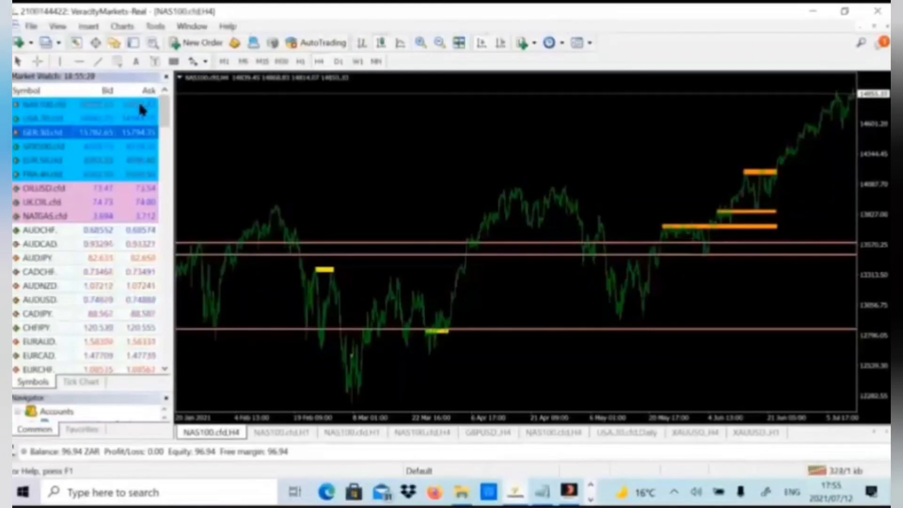
{"action": "scroll", "coordinate": [142, 108], "scroll_direction": "down", "scroll_amount": 8}
{"action": "left_click", "coordinate": [142, 104]}
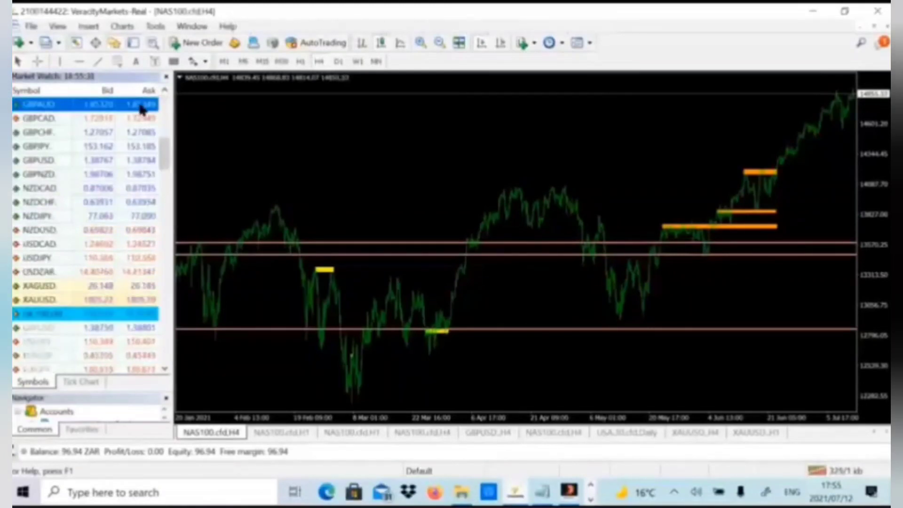
{"action": "left_click_drag", "start_coordinate": [52, 162], "coordinate": [301, 207]}
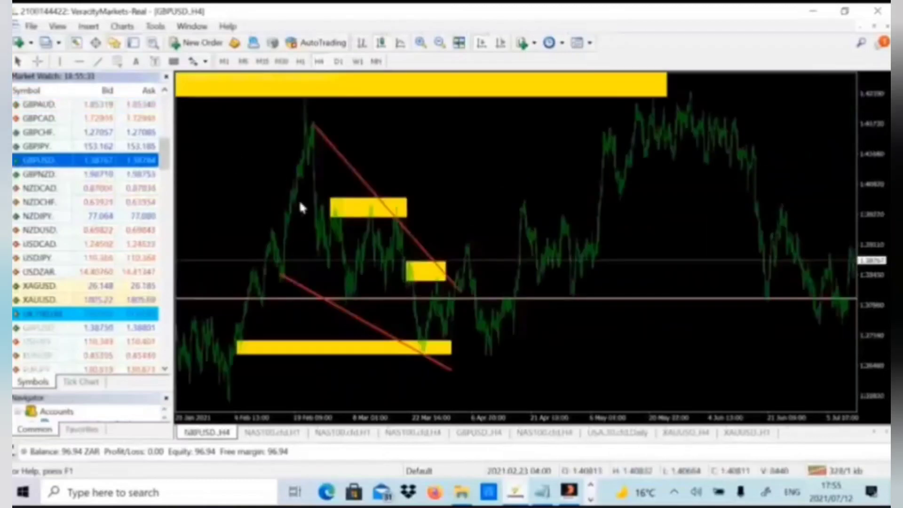
{"action": "left_click", "coordinate": [501, 44]}
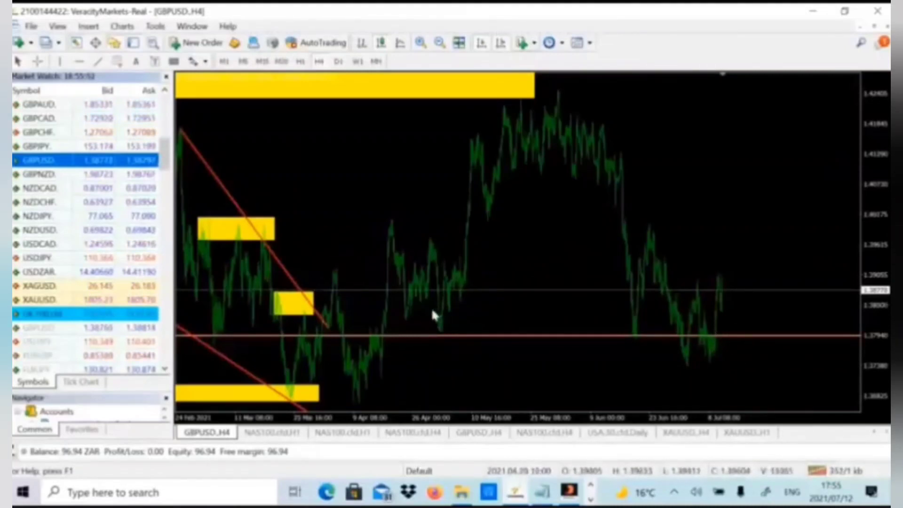
{"action": "left_click", "coordinate": [339, 61]}
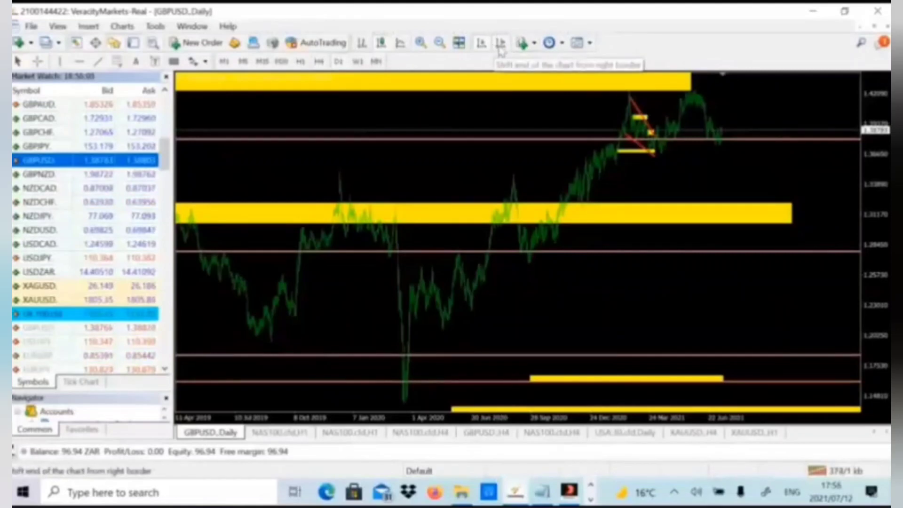
Zoom in on the GBPUSD daily chart, mark an orange zone at the late-June low, then show H4.
{"action": "left_click", "coordinate": [421, 46]}
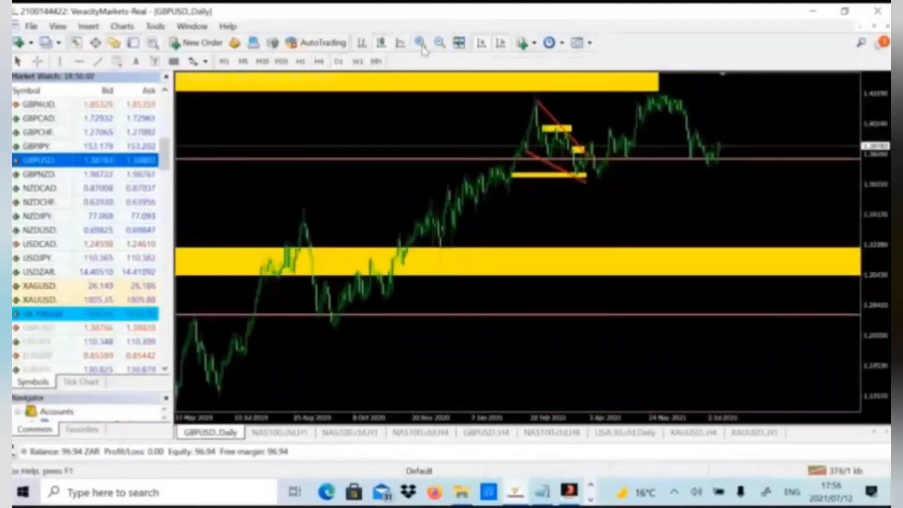
{"action": "left_click", "coordinate": [422, 48]}
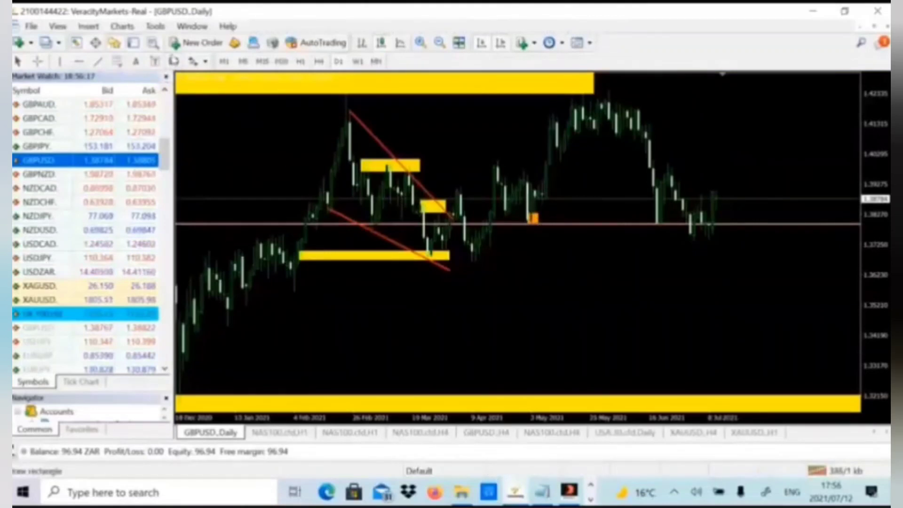
{"action": "left_click", "coordinate": [665, 219]}
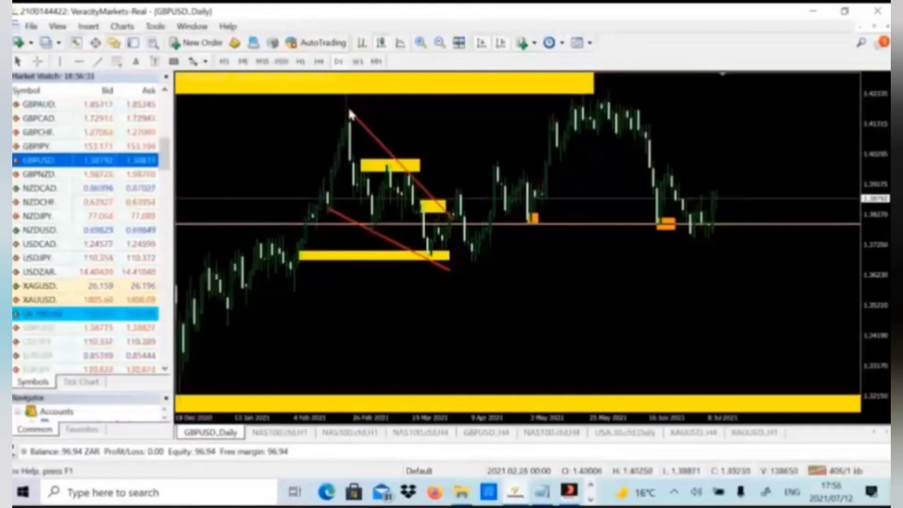
{"action": "left_click", "coordinate": [319, 61]}
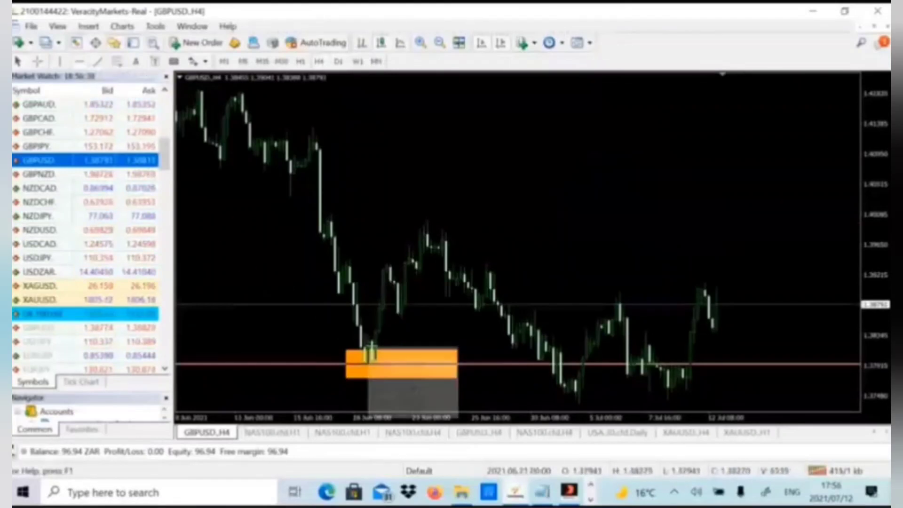
Add a horizontal line below the existing GBPUSD level and switch to the H1 timeframe.
{"action": "left_click", "coordinate": [372, 340]}
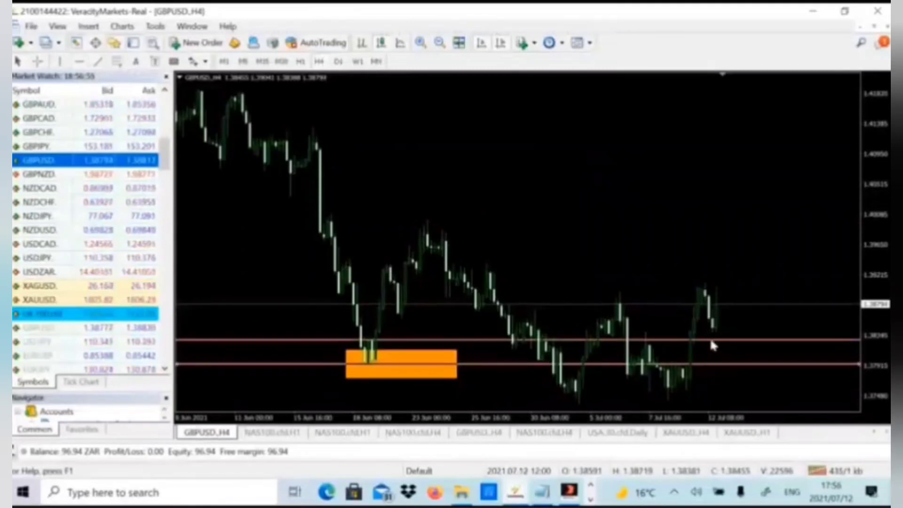
{"action": "left_click_drag", "start_coordinate": [710, 337], "coordinate": [722, 393]}
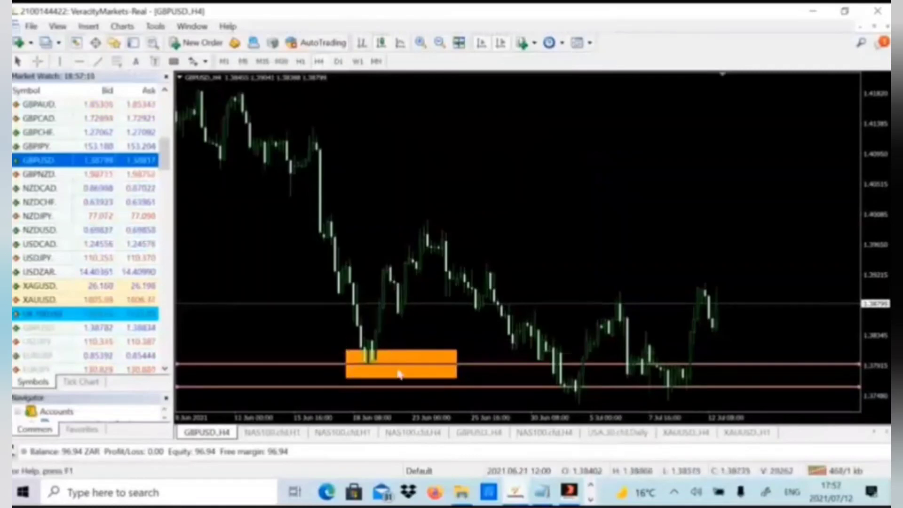
{"action": "left_click", "coordinate": [300, 62]}
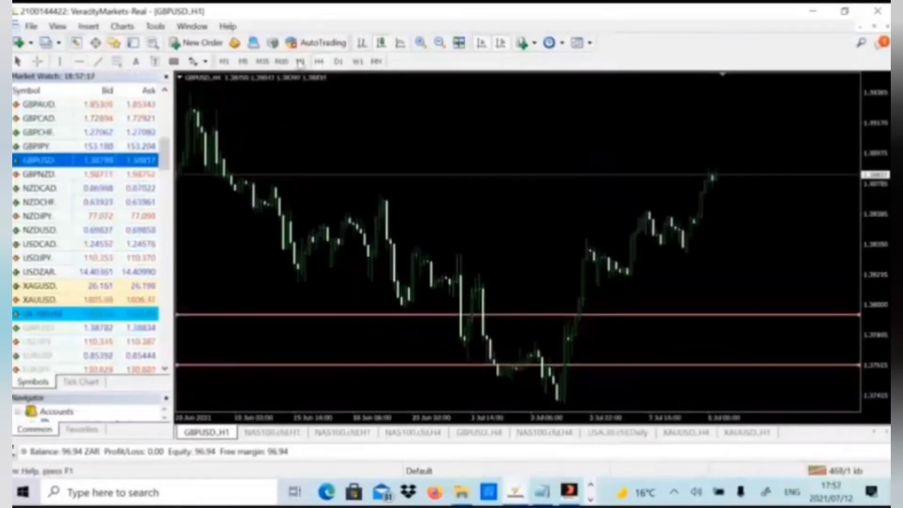
Bring the mid-June orange zone into view on the hourly chart and sketch a red zig-zag above price.
{"action": "left_click_drag", "start_coordinate": [498, 230], "coordinate": [732, 255]}
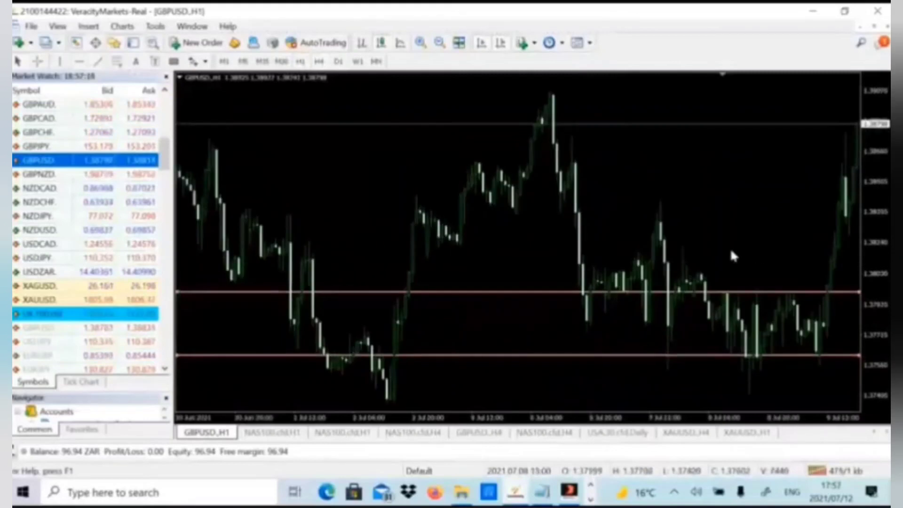
{"action": "left_click", "coordinate": [440, 43]}
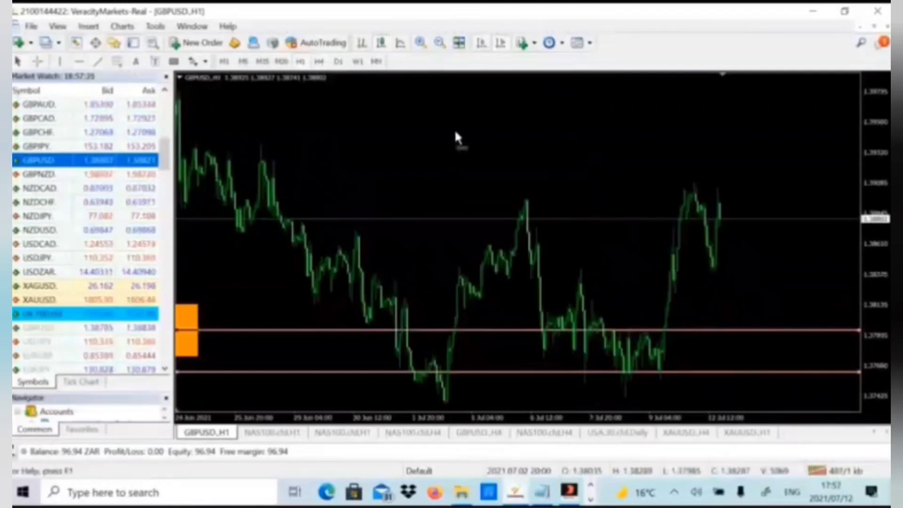
{"action": "left_click_drag", "start_coordinate": [454, 131], "coordinate": [673, 181]}
{"action": "left_click_drag", "start_coordinate": [538, 212], "coordinate": [632, 211]}
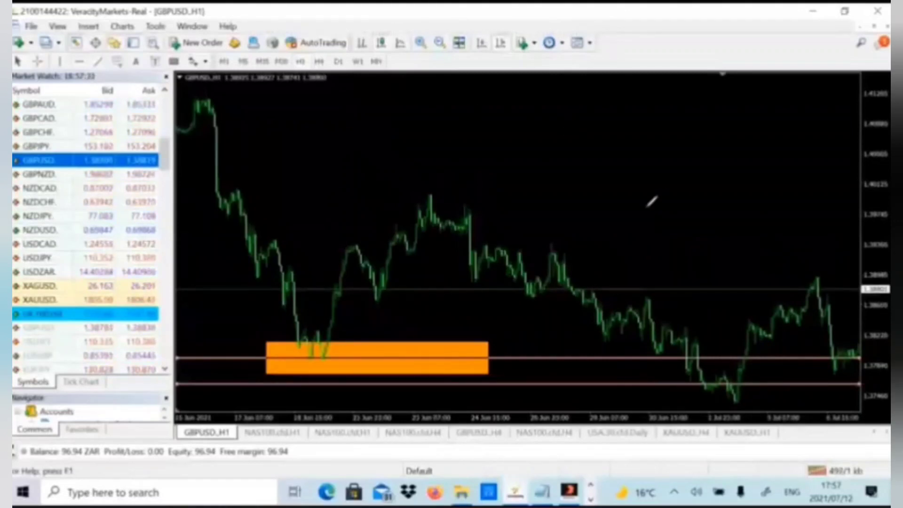
{"action": "mouse_move", "coordinate": [622, 224]}
{"action": "left_mouse_down"}
{"action": "mouse_move", "coordinate": [636, 249]}
{"action": "mouse_move", "coordinate": [655, 240]}
{"action": "mouse_move", "coordinate": [684, 193]}
{"action": "mouse_move", "coordinate": [688, 143]}
{"action": "mouse_move", "coordinate": [714, 104]}
{"action": "mouse_move", "coordinate": [754, 129]}
{"action": "left_mouse_up"}
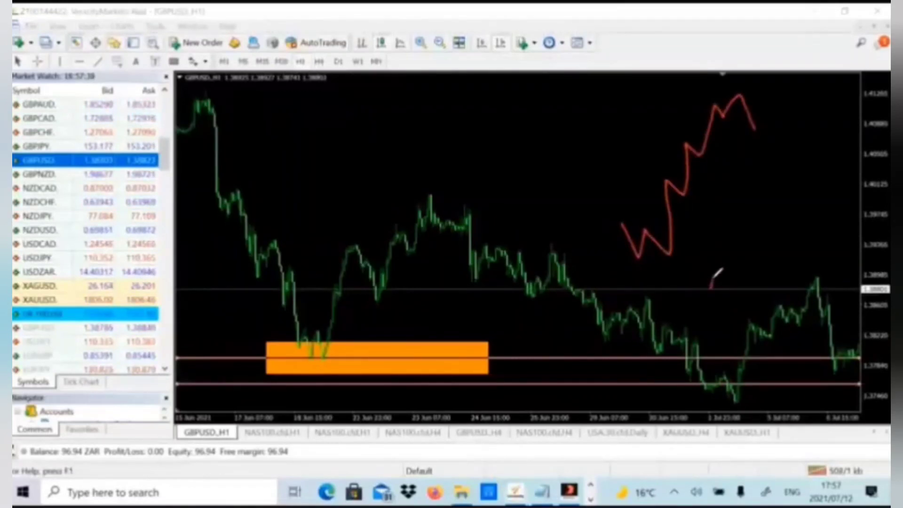
Sketch a second red zig-zag and circle the peaks and dips on either side of the orange zone.
{"action": "mouse_move", "coordinate": [713, 278]}
{"action": "left_mouse_down"}
{"action": "mouse_move", "coordinate": [746, 257]}
{"action": "mouse_move", "coordinate": [768, 283]}
{"action": "mouse_move", "coordinate": [776, 207]}
{"action": "mouse_move", "coordinate": [795, 221]}
{"action": "mouse_move", "coordinate": [825, 178]}
{"action": "mouse_move", "coordinate": [824, 114]}
{"action": "left_mouse_up"}
{"action": "mouse_move", "coordinate": [332, 329]}
{"action": "left_mouse_down"}
{"action": "mouse_move", "coordinate": [281, 331]}
{"action": "mouse_move", "coordinate": [331, 335]}
{"action": "mouse_move", "coordinate": [339, 326]}
{"action": "left_mouse_up"}
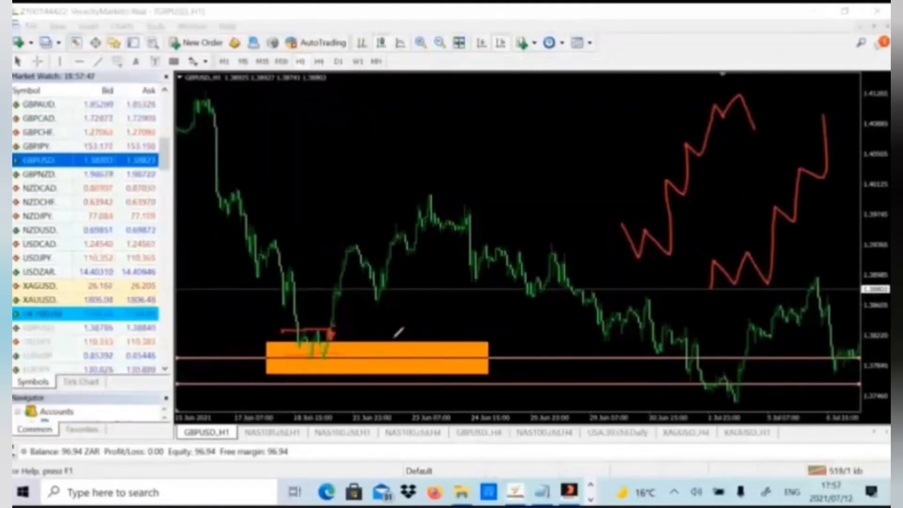
{"action": "left_click_drag", "start_coordinate": [281, 240], "coordinate": [283, 246]}
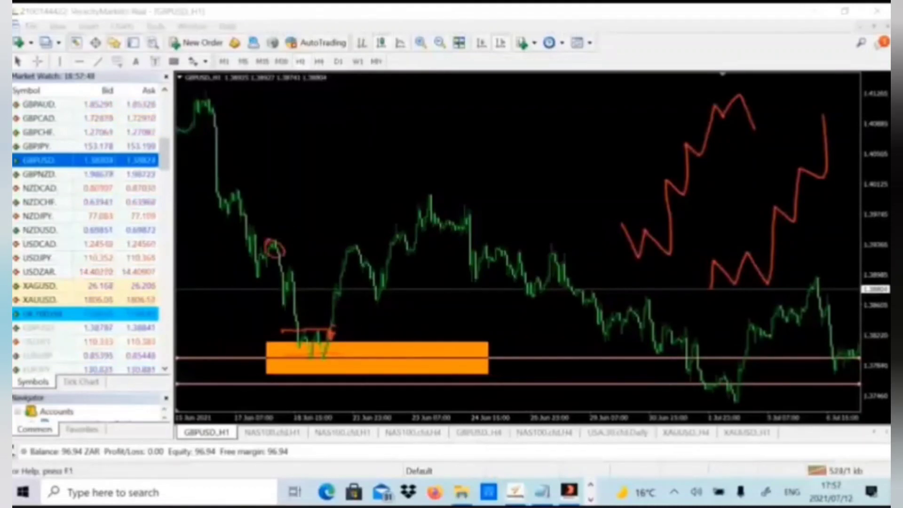
{"action": "left_click_drag", "start_coordinate": [348, 245], "coordinate": [355, 242]}
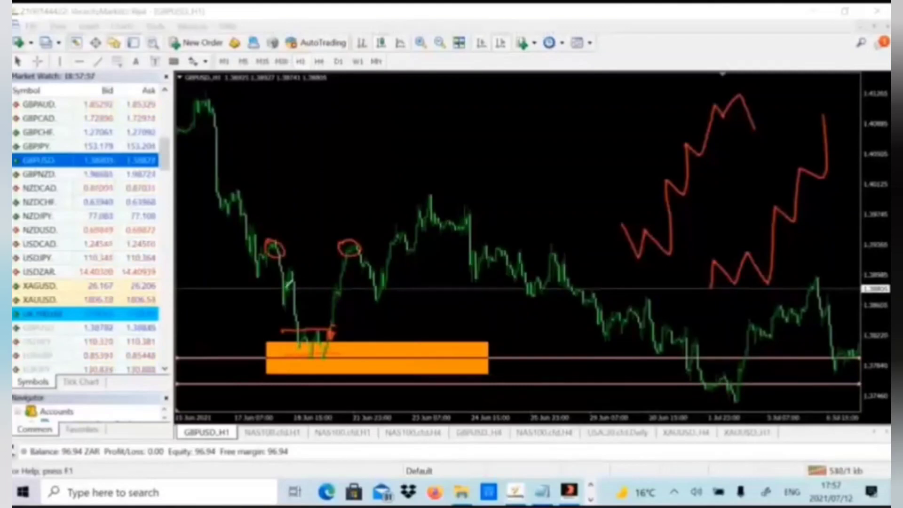
{"action": "left_click_drag", "start_coordinate": [285, 296], "coordinate": [283, 301]}
{"action": "left_click_drag", "start_coordinate": [373, 282], "coordinate": [379, 284]}
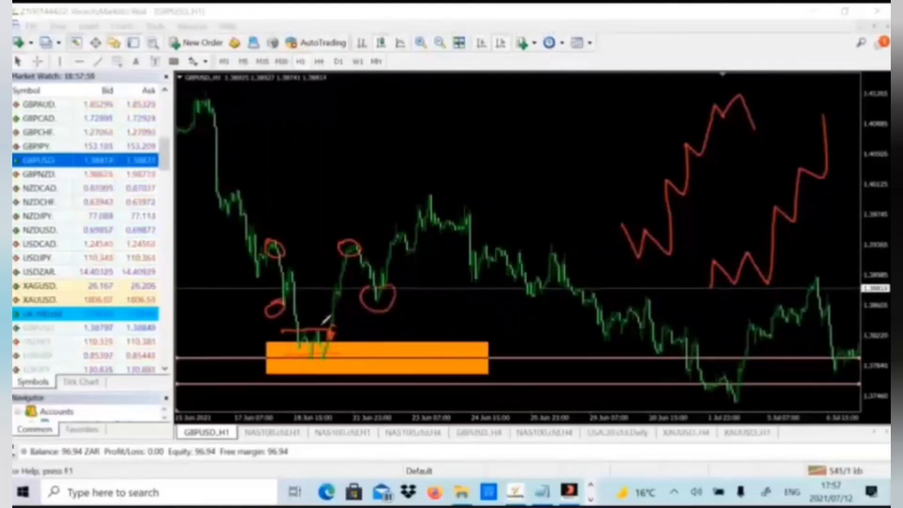
Mark the lows above the orange zone and draw two red lines across the earlier highs.
{"action": "mouse_move", "coordinate": [329, 325]}
{"action": "left_mouse_down"}
{"action": "mouse_move", "coordinate": [286, 331]}
{"action": "mouse_move", "coordinate": [336, 326]}
{"action": "left_mouse_up"}
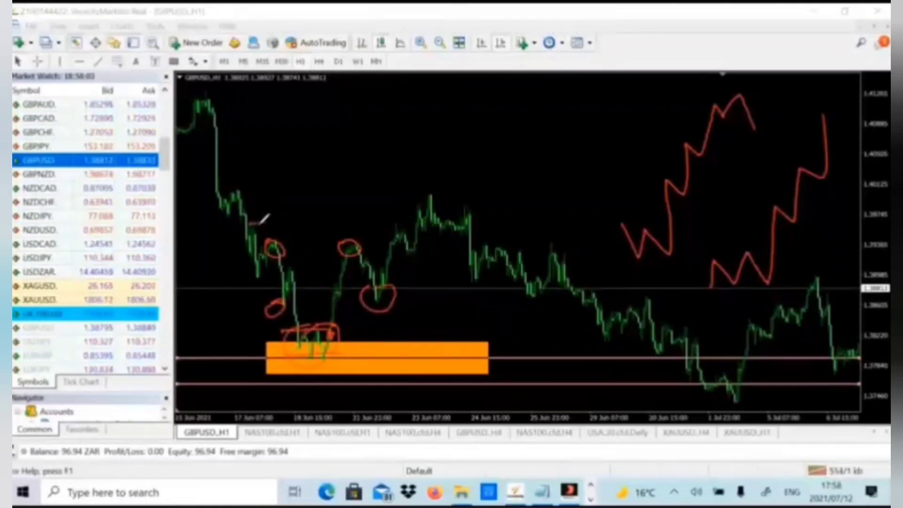
{"action": "left_click_drag", "start_coordinate": [249, 224], "coordinate": [405, 220]}
{"action": "left_click_drag", "start_coordinate": [241, 191], "coordinate": [449, 198]}
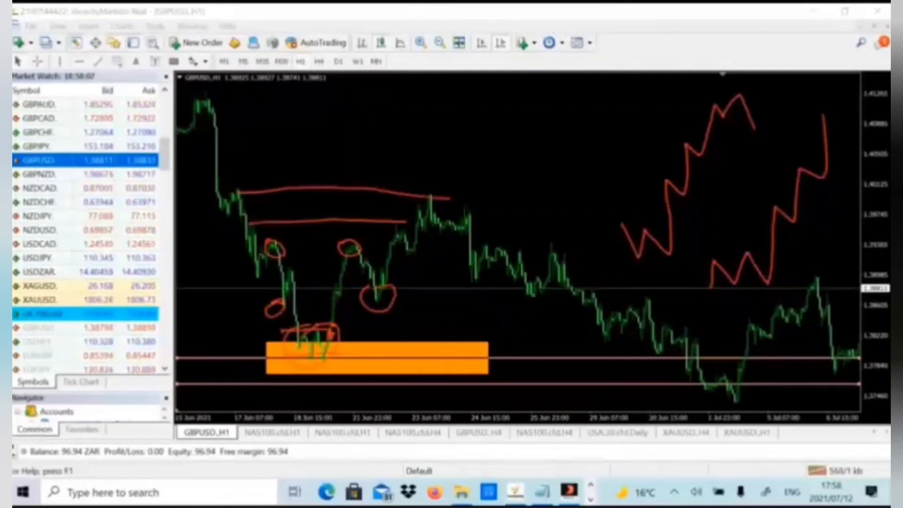